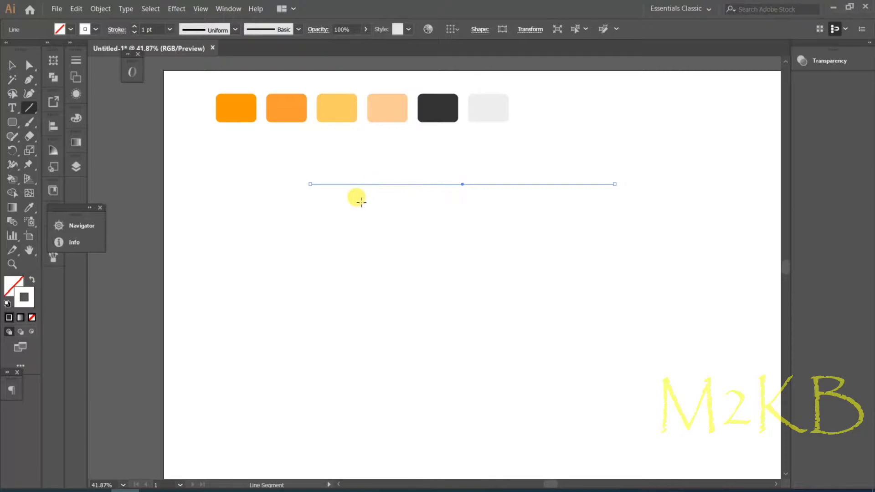
- Give the horizontal line a black stroke and switch to the Selection tool
left_click(96, 30)
left_click(33, 51)
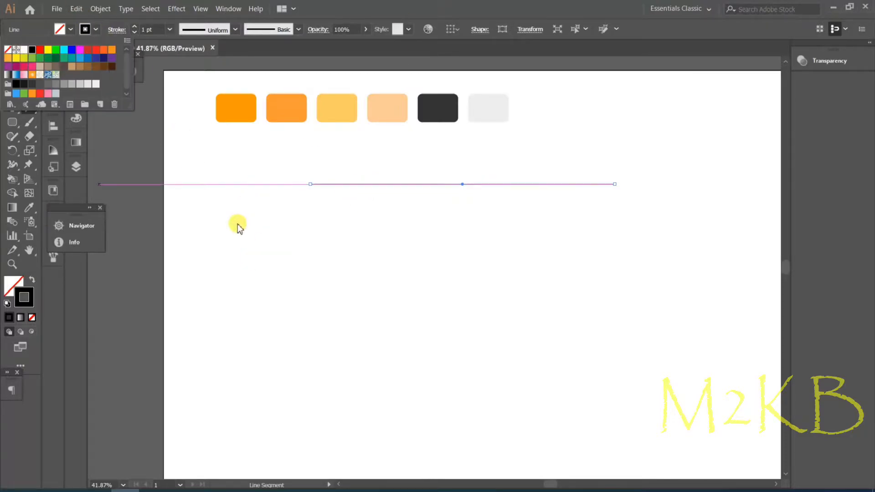
left_click(247, 225)
left_click(12, 65)
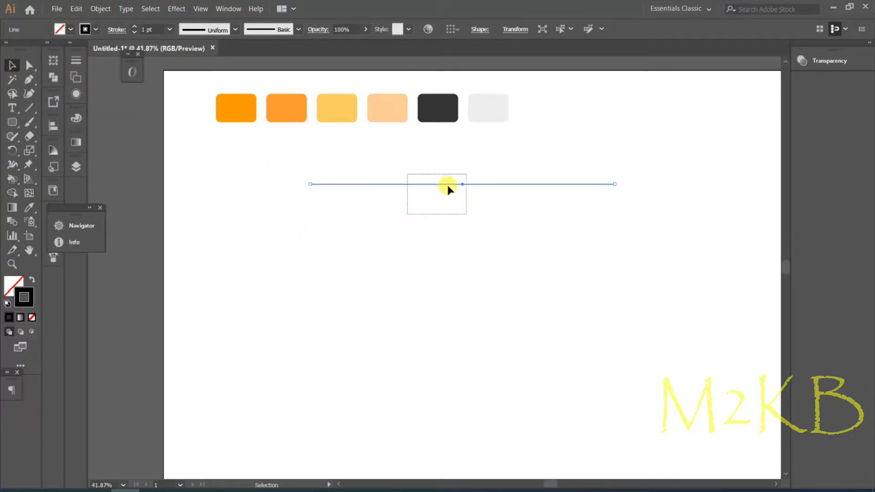
- Duplicate the horizontal line straight down, about 467 px below the original
mouse_move(437, 185)
left_mouse_down()
mouse_move(417, 299)
mouse_move(438, 199)
left_mouse_up()
left_click(454, 256)
left_click_drag(455, 297, 431, 366)
key("ctrl+d")
left_click(487, 278)
- Blend the two horizontal lines using Specified Steps spacing with 10 steps
left_click_drag(291, 177, 390, 386)
left_click(101, 9)
mouse_move(146, 277)
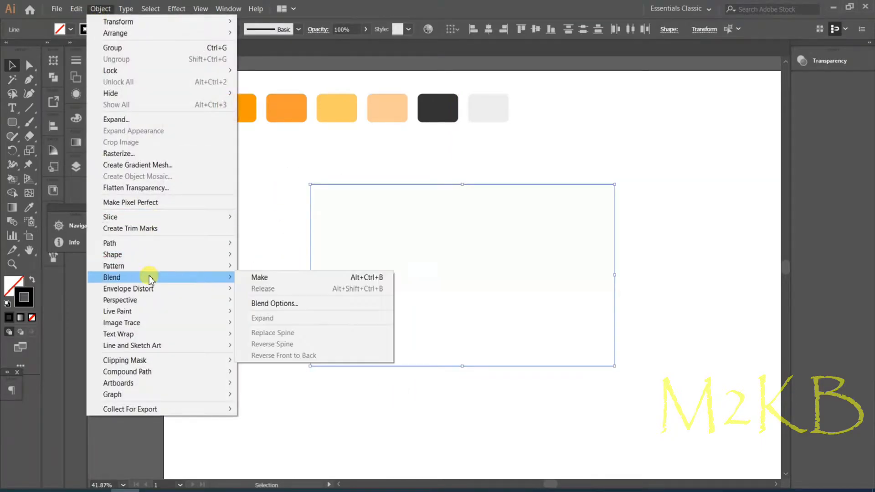
left_click(266, 303)
left_click(741, 155)
left_click(744, 177)
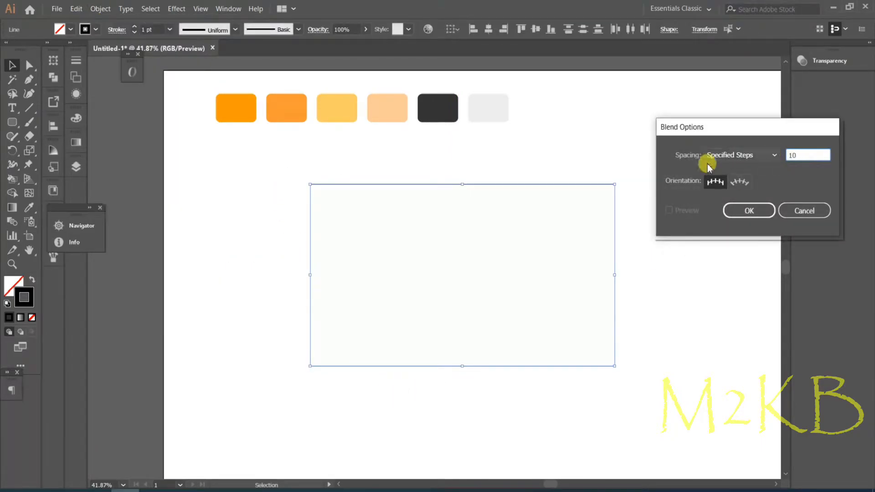
type("10")
key("Return")
left_click(101, 8)
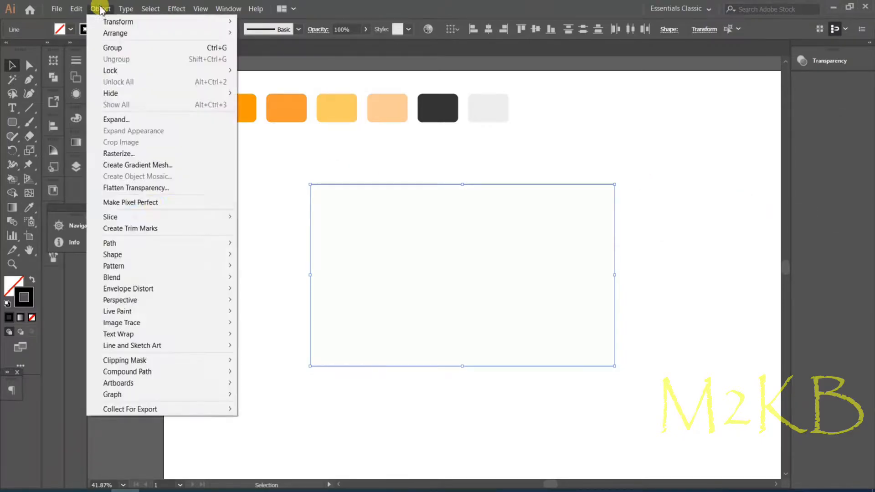
mouse_move(146, 278)
left_click(263, 281)
- Expand the line blend with Object, Fill and Stroke enabled
left_click(100, 9)
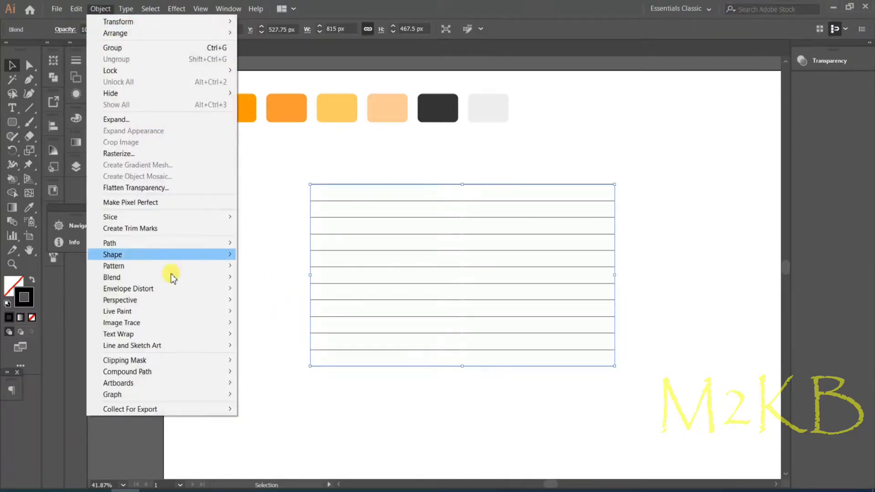
mouse_move(176, 259)
left_click(150, 119)
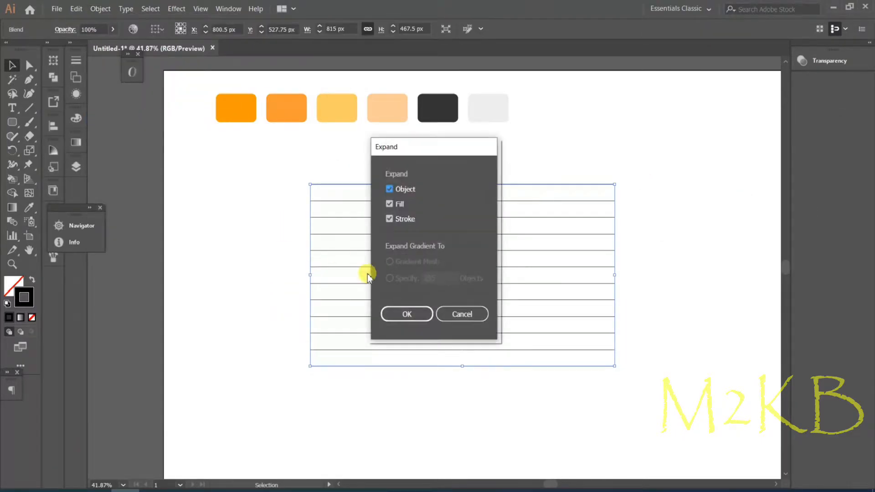
left_click(412, 314)
left_click(264, 275)
left_click(454, 366)
left_click(398, 415)
left_click(393, 366)
left_click(108, 8)
- Rotate a copy of the horizontal line group by 90° to form a square grid
left_click_drag(656, 157, 552, 308)
right_click(598, 286)
mouse_move(634, 385)
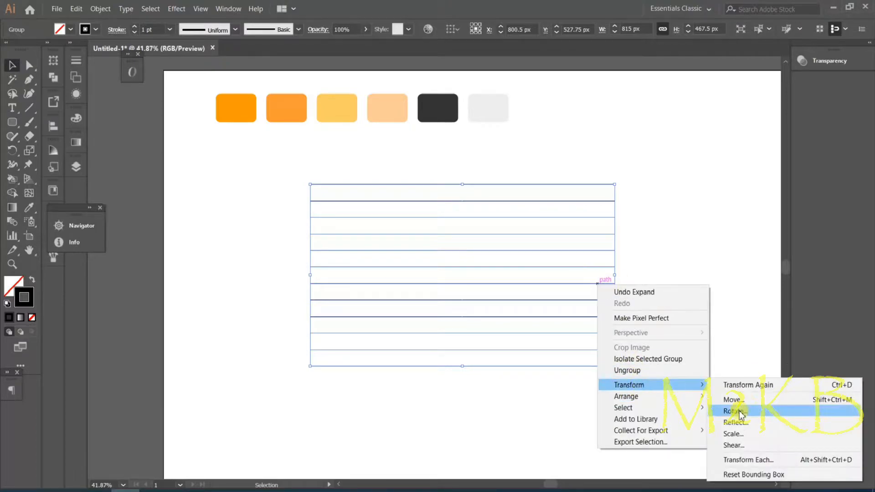
left_click(733, 411)
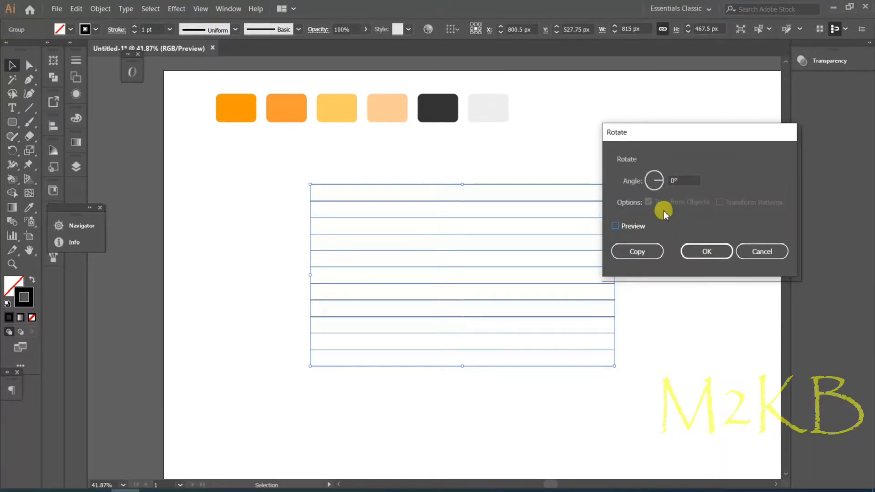
left_click_drag(641, 133, 698, 116)
left_click(671, 210)
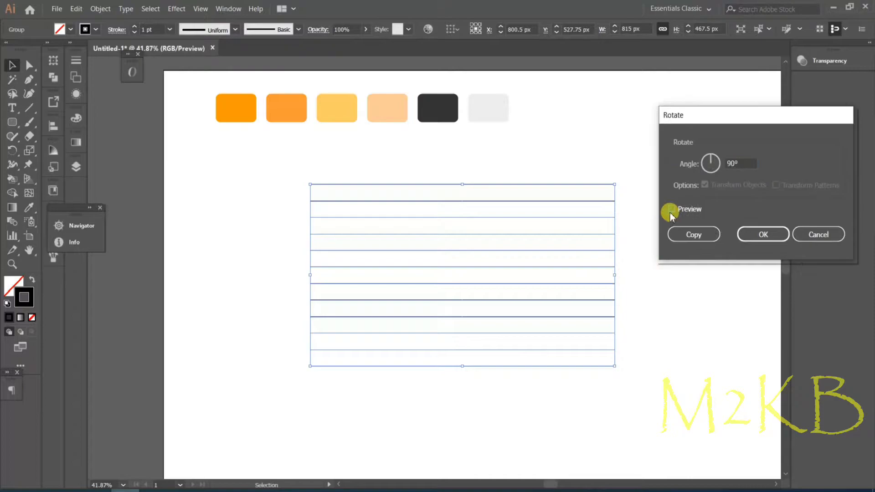
left_click(671, 210)
left_click(690, 235)
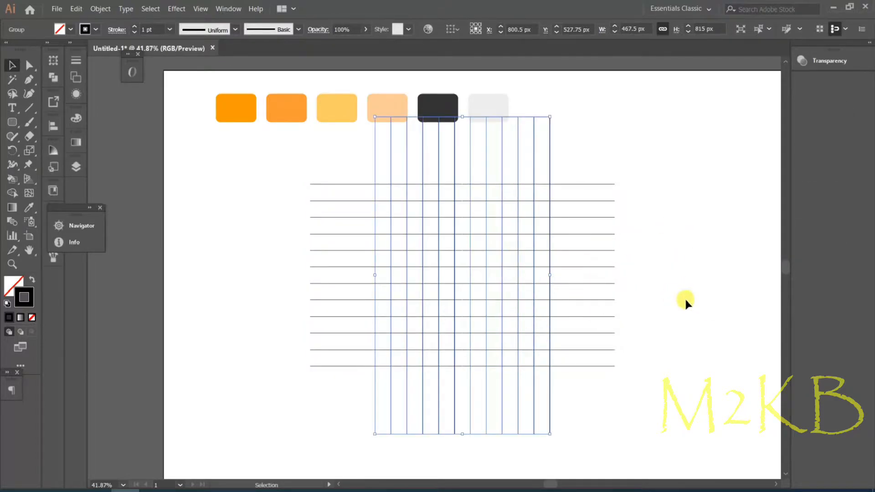
left_click(156, 285)
- Draw a 424 px circle on the grid with its lower edge on the lowest horizontal line
left_click_drag(12, 123, 58, 180)
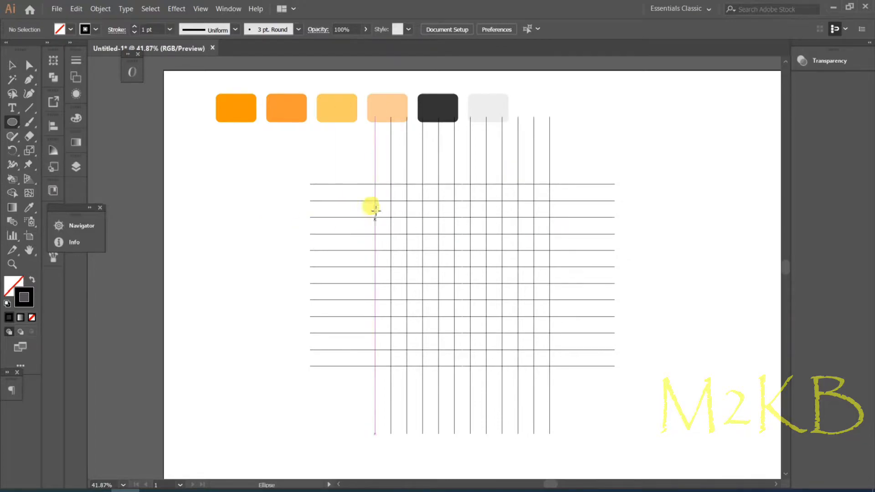
left_click_drag(376, 184, 430, 297)
key("ctrl+z")
left_click_drag(375, 184, 457, 349)
left_click_drag(454, 267, 375, 283)
key("v")
left_click_drag(375, 284, 470, 284)
left_click_drag(296, 276, 391, 276)
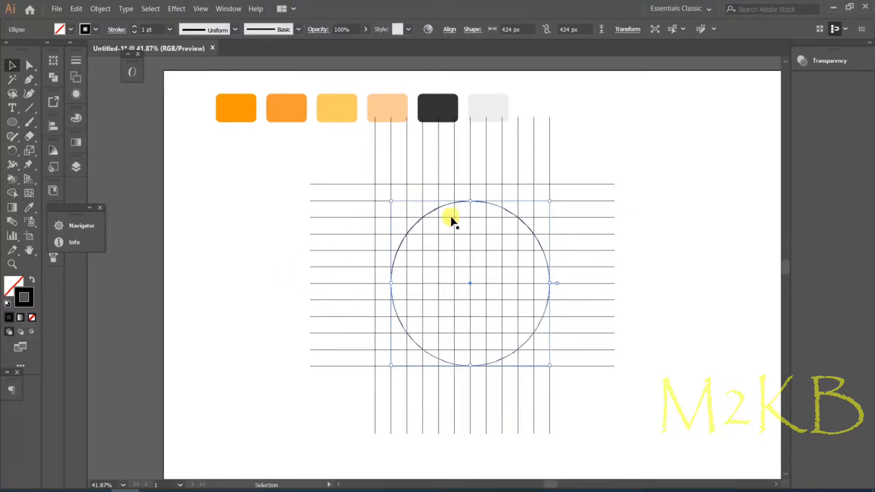
- Add two smaller copies of the circle inside it, the smallest 254 px wide
mouse_move(391, 201)
left_mouse_down()
mouse_move(406, 234)
mouse_move(436, 249)
mouse_move(440, 266)
mouse_move(419, 228)
mouse_move(453, 267)
left_mouse_up()
left_click(81, 9)
left_click(98, 59)
left_click(72, 9)
left_click(98, 105)
- Select the three circles and align them to a common center horizontally and vertically
left_click(461, 238, "shift")
left_click(437, 211, "shift")
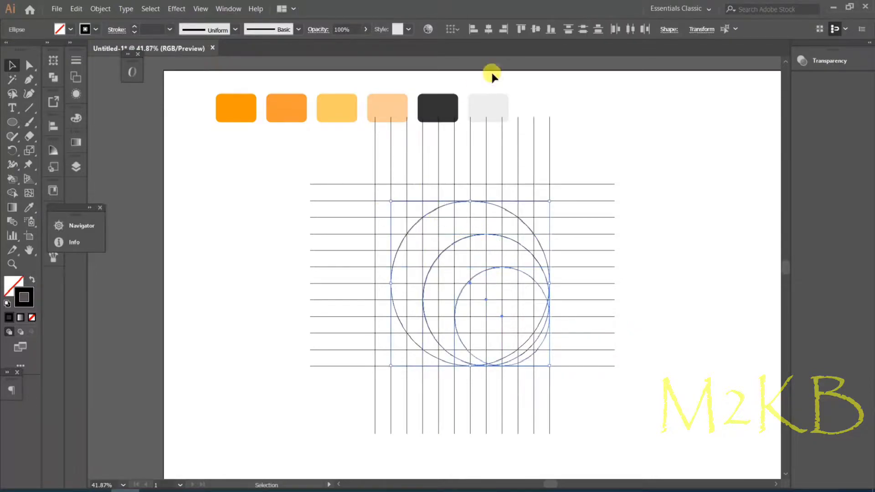
left_click(487, 30)
left_click(504, 30)
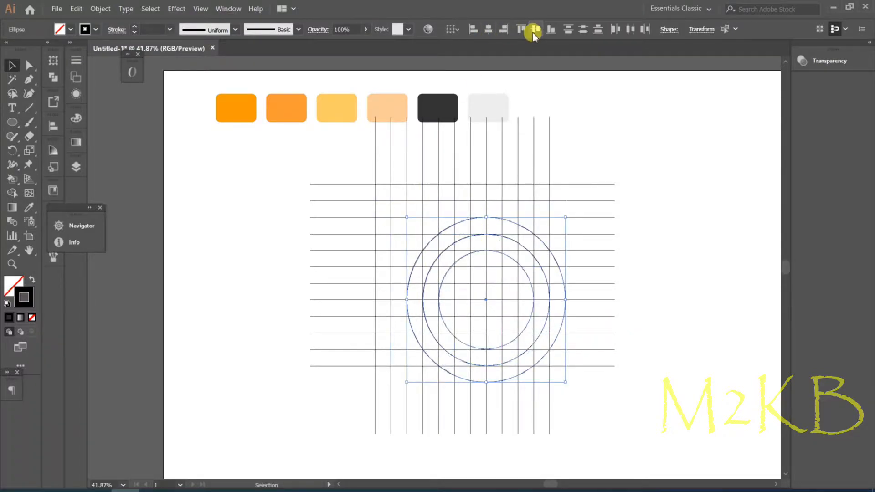
- Add a fourth, smaller concentric circle inside the smallest one and group all four circles
left_click(407, 225)
left_click(447, 275)
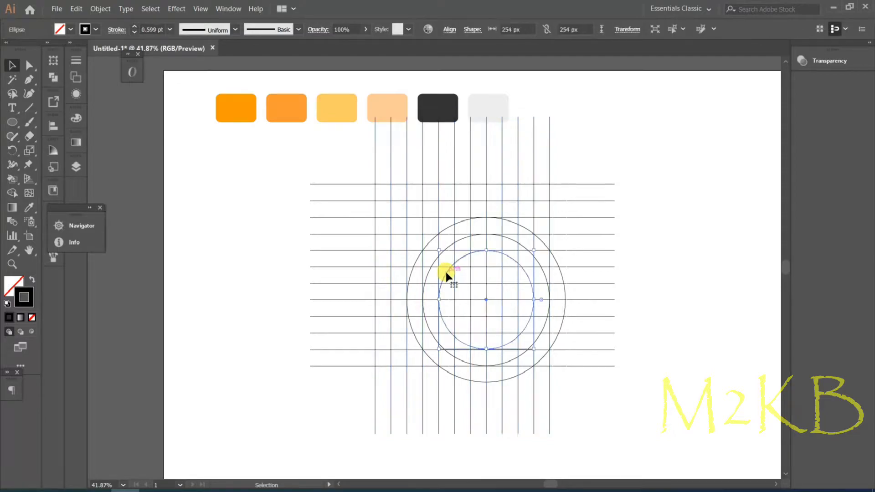
left_click(448, 248, "shift")
left_click(445, 232, "shift")
left_click_drag(528, 279, 418, 262)
key("ctrl+z")
left_click(508, 238, "shift")
left_click(510, 220, "shift")
left_click(100, 9)
left_click(133, 48)
- Move the circle group so its center sits on the grid's leftmost vertical line and its outer circle touches the lowest horizontal line
left_click_drag(553, 357, 358, 307)
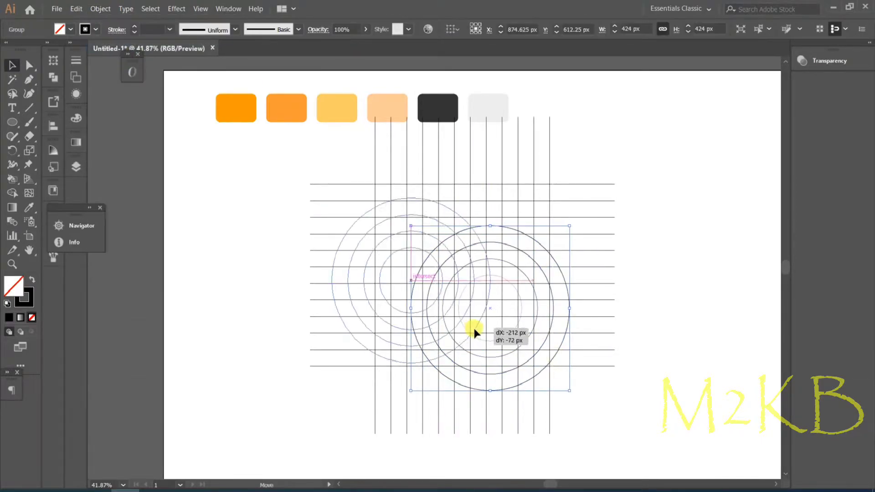
left_click(186, 283)
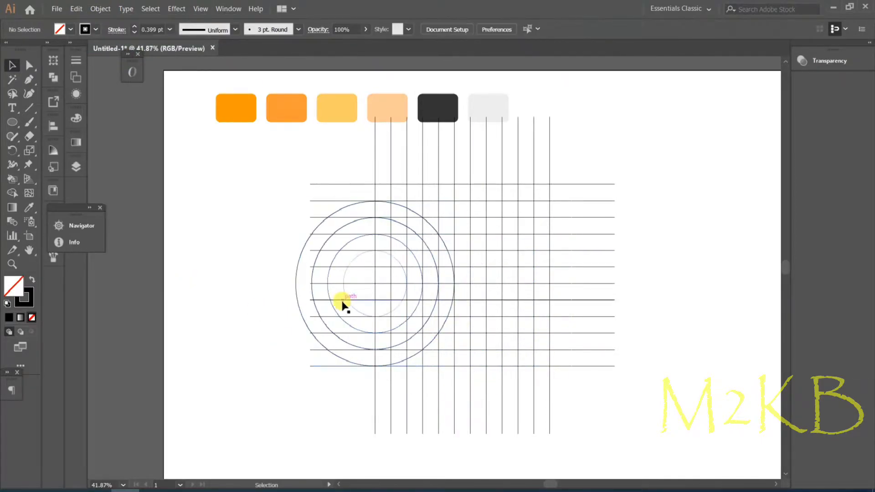
left_click(347, 298)
left_click(225, 239)
- Ungroup the circles, the horizontal lines and the vertical lines
left_click(294, 269)
left_click(100, 9)
left_click(130, 59)
left_click(315, 185)
left_click(101, 9)
left_click(130, 59)
left_click(374, 142)
left_click(101, 9)
left_click(147, 59)
left_click(262, 161)
left_click(76, 8)
left_click(235, 417)
- Select the grid and circles and merge the outer C-shaped band in black with Shape Builder, making the upper arm longer than the lower
left_click_drag(252, 187, 591, 415)
left_click(13, 193)
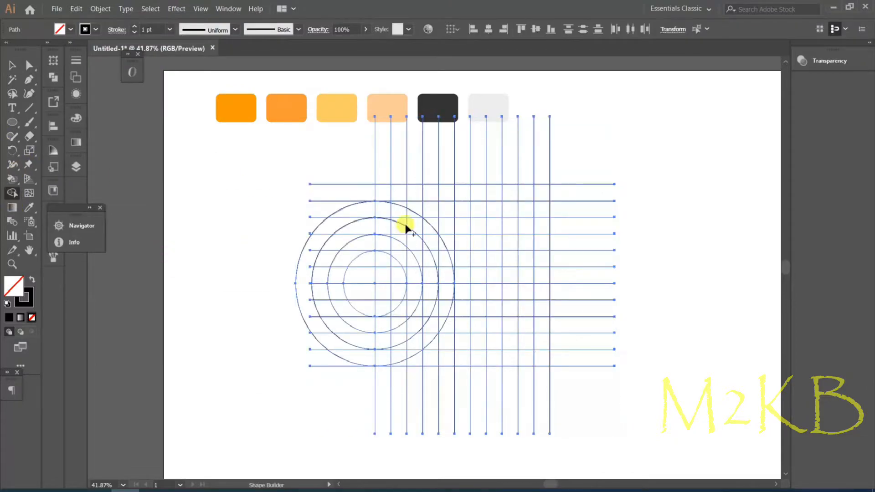
left_click(29, 278)
left_click_drag(370, 213, 531, 211)
left_click_drag(368, 225, 310, 277)
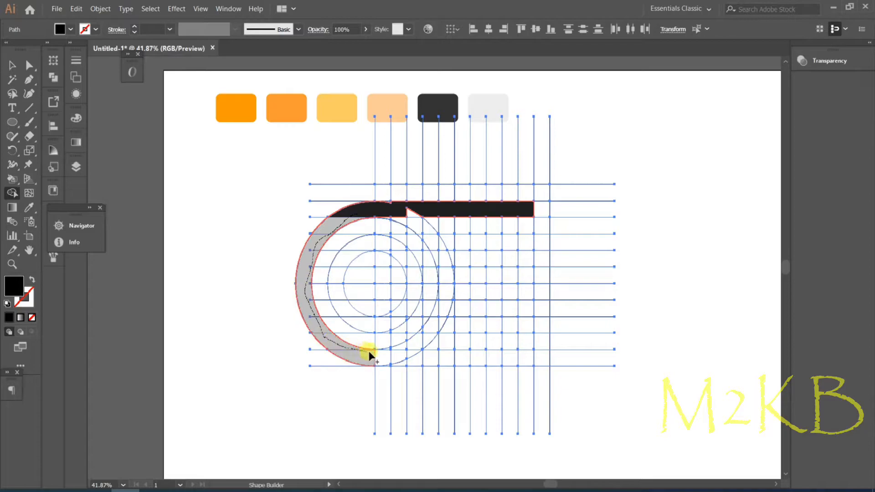
left_click_drag(470, 360, 488, 357)
- Merge the middle and inner C-shaped bands with Shape Builder, matching the outer band's arm lengths
mouse_move(361, 230)
left_mouse_down()
mouse_move(322, 284)
mouse_move(336, 322)
left_mouse_up()
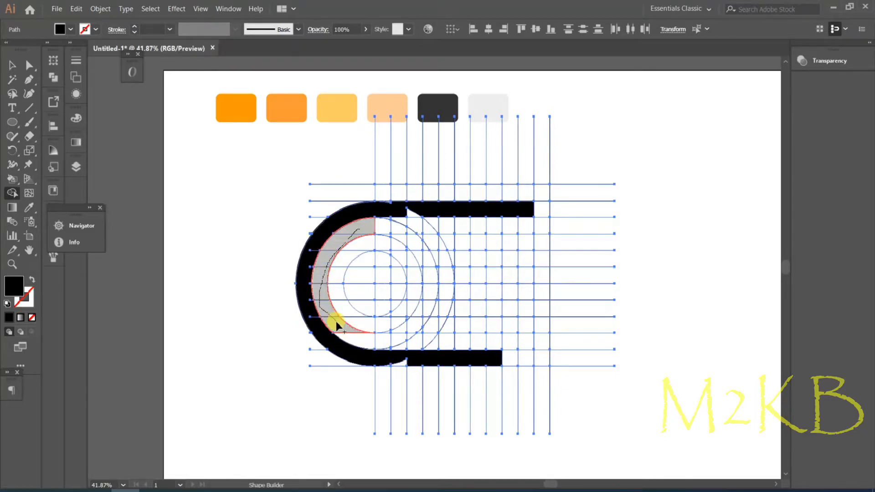
left_click_drag(395, 345, 495, 348)
left_click_drag(377, 227, 441, 232)
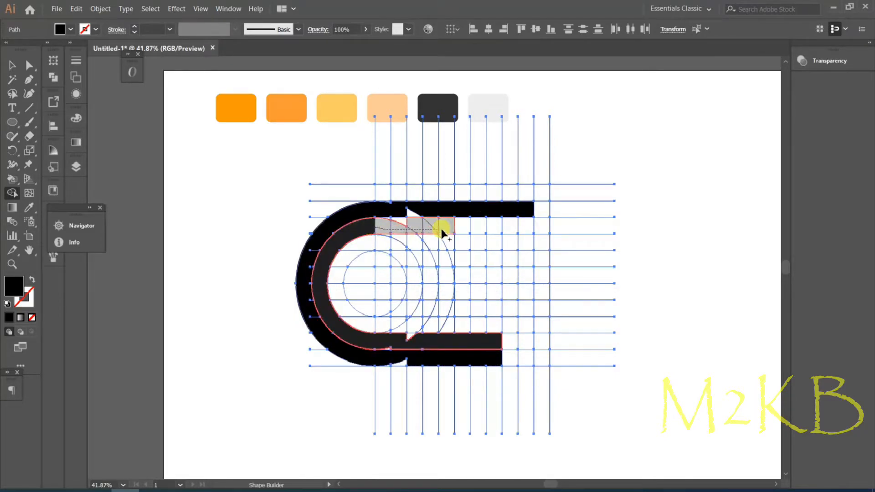
left_click_drag(527, 232, 531, 231)
mouse_move(340, 246)
left_mouse_down()
mouse_move(383, 244)
mouse_move(533, 242)
left_mouse_up()
mouse_move(335, 269)
left_mouse_down()
mouse_move(342, 306)
mouse_move(393, 320)
mouse_move(499, 328)
left_mouse_up()
- Merge the leftover gaps where the curves meet the straight arms into their bands with Shape Builder
key("ctrl+equal")
key("ctrl+equal")
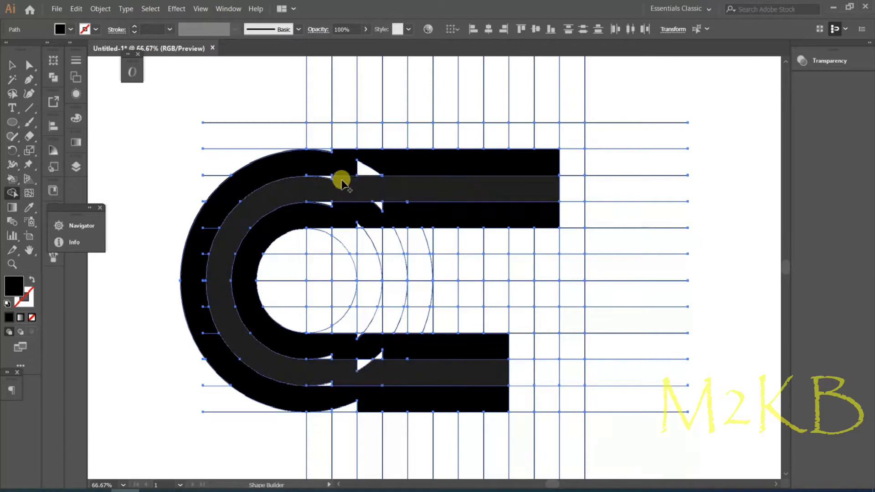
left_click_drag(332, 177, 333, 177)
mouse_move(379, 166)
left_mouse_down()
mouse_move(364, 169)
mouse_move(326, 151)
left_mouse_up()
mouse_move(325, 214)
left_mouse_down()
mouse_move(330, 205)
mouse_move(379, 210)
mouse_move(367, 226)
left_mouse_up()
mouse_move(329, 345)
left_mouse_down()
mouse_move(363, 338)
mouse_move(396, 356)
mouse_move(336, 359)
mouse_move(378, 356)
left_mouse_up()
key("ctrl+z")
mouse_move(342, 374)
left_mouse_down()
mouse_move(360, 366)
mouse_move(298, 378)
mouse_move(329, 385)
left_mouse_up()
left_click_drag(341, 398, 352, 408)
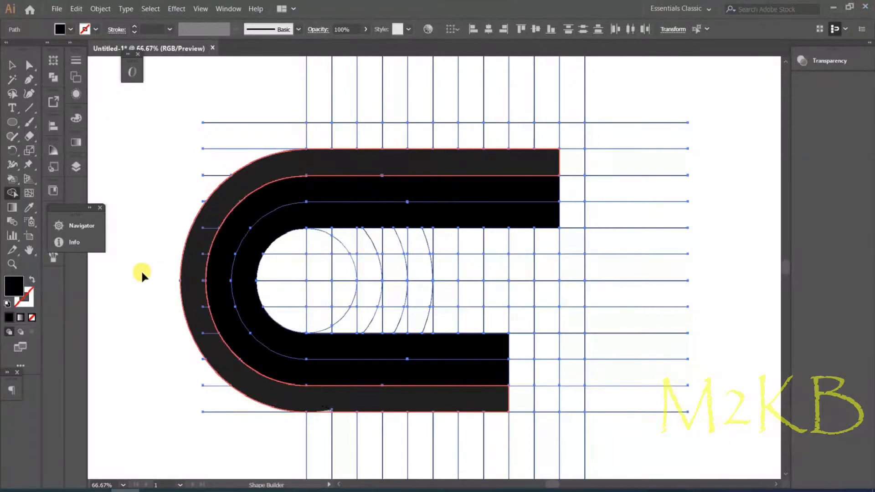
- Move the three C-shaped bands away from the grid and delete the leftover guide lines and circles
key("ctrl+minus")
key("ctrl+minus")
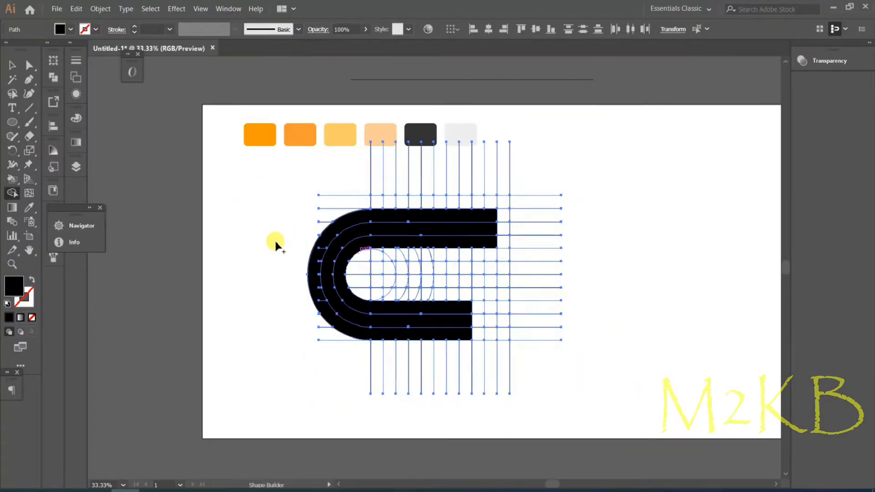
key("ctrl+shift+a")
left_click(12, 66)
left_click(353, 221)
left_click(358, 250)
left_click(340, 242, "shift")
left_click(328, 233, "shift")
left_click_drag(328, 233, 128, 264)
left_click_drag(317, 180, 561, 381)
key("Delete")
- Move all three bands together back onto the middle of the artboard
left_click_drag(243, 275, 452, 216)
key("ctrl+z")
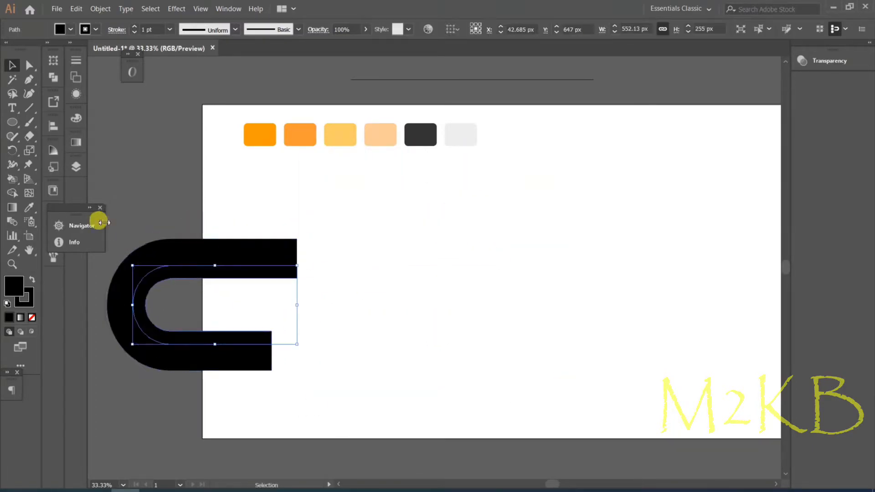
left_click_drag(326, 231, 248, 293)
left_click_drag(271, 259, 497, 220)
left_click(437, 266)
- Color the outer, middle and inner bands with the first, second and third palette swatches using the Eyedropper
left_click(366, 218)
key("i")
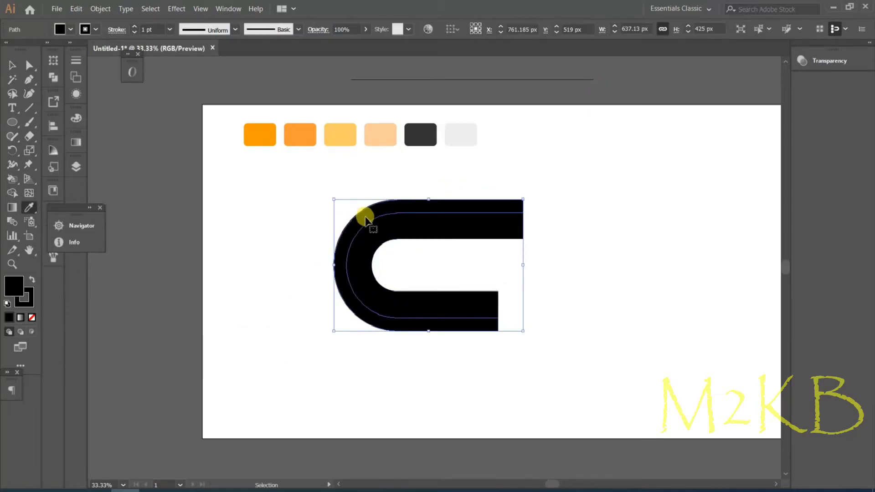
left_click(260, 135)
left_click(377, 223, "ctrl")
left_click(300, 134)
left_click(439, 294, "ctrl")
left_click(341, 135)
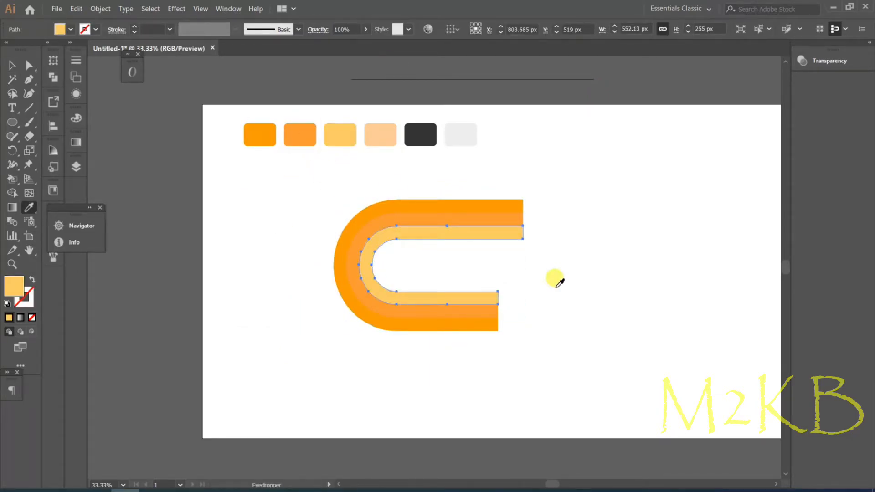
key("v")
left_click(571, 349)
- Draw a rectangle of about 116 × 130 px over the end of the lower arm, spanning all three bands
left_click_drag(12, 122, 68, 178)
left_click_drag(489, 283, 505, 290)
left_click_drag(506, 333, 506, 331)
left_click(506, 347)
left_click(461, 266)
key("v")
left_click(543, 340)
left_click(507, 302)
left_click_drag(506, 291, 506, 293)
left_click(530, 264)
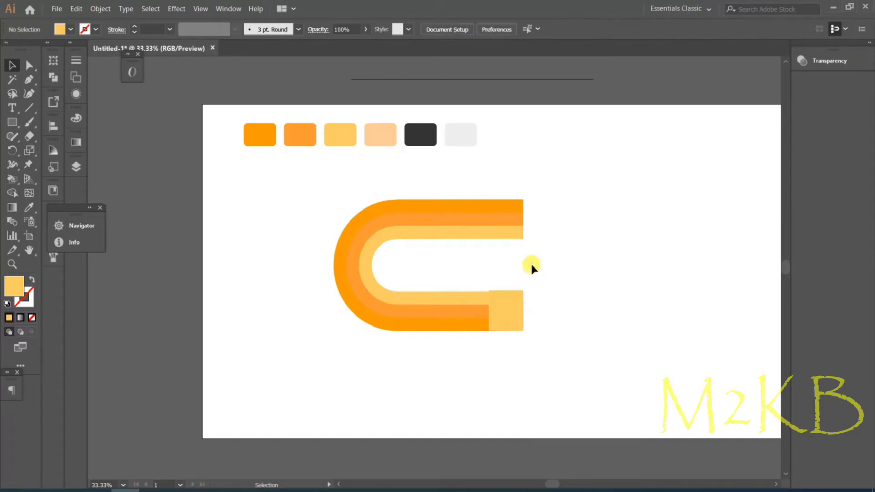
- Try to adjust the rectangle's upper edge against the lower arm's inner edge
key("a")
key("ctrl+plus")
key("v")
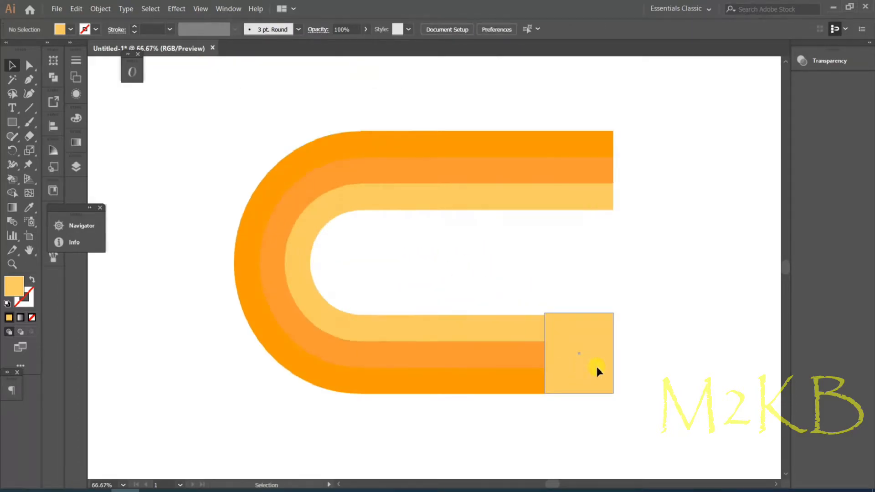
left_click(575, 362)
left_click_drag(579, 314, 588, 294)
left_click_drag(587, 332, 580, 350)
left_click(603, 294)
double_click(579, 351)
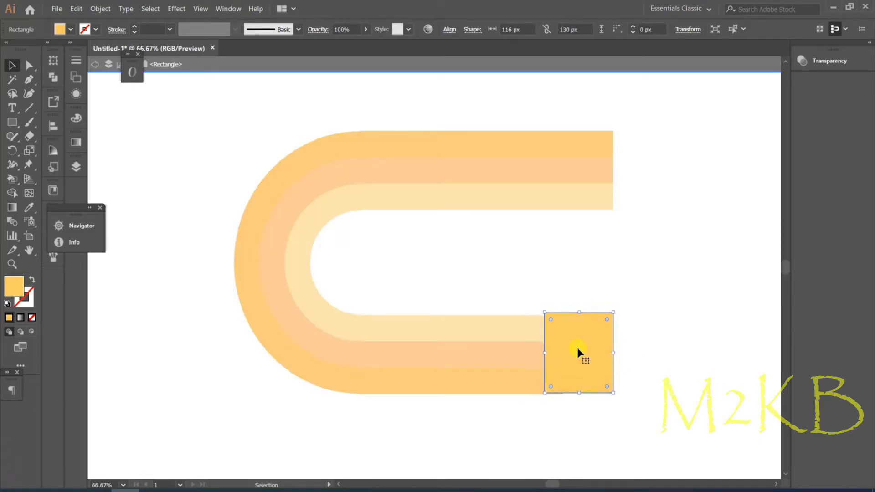
left_click(575, 300)
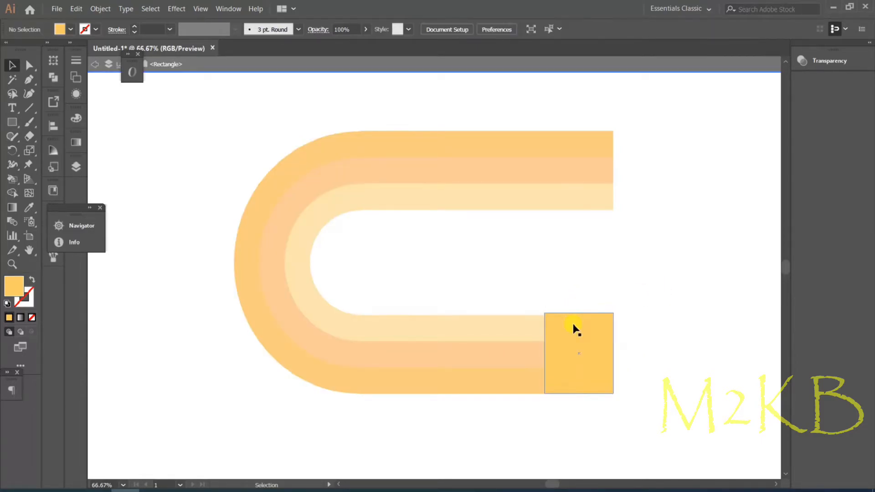
double_click(471, 273)
left_click(571, 339)
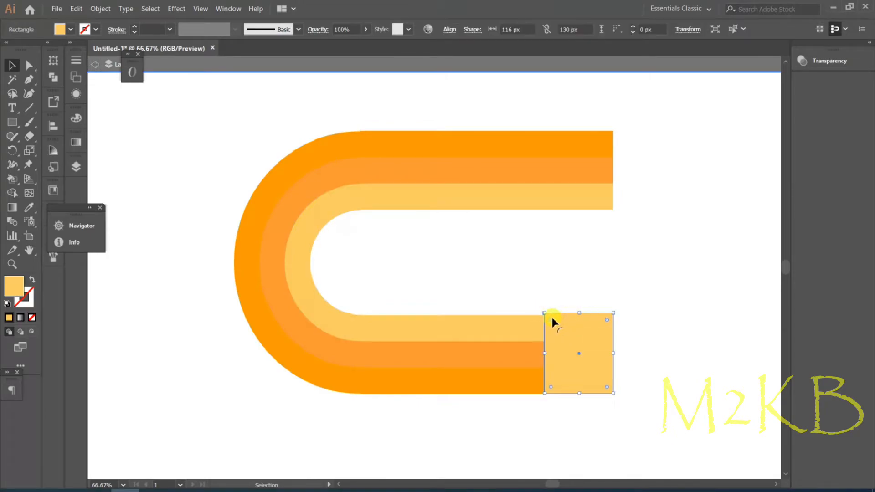
- Try to shift the rectangle's upper outer corner point with the Direct Selection tool, and undo it
left_click(29, 66)
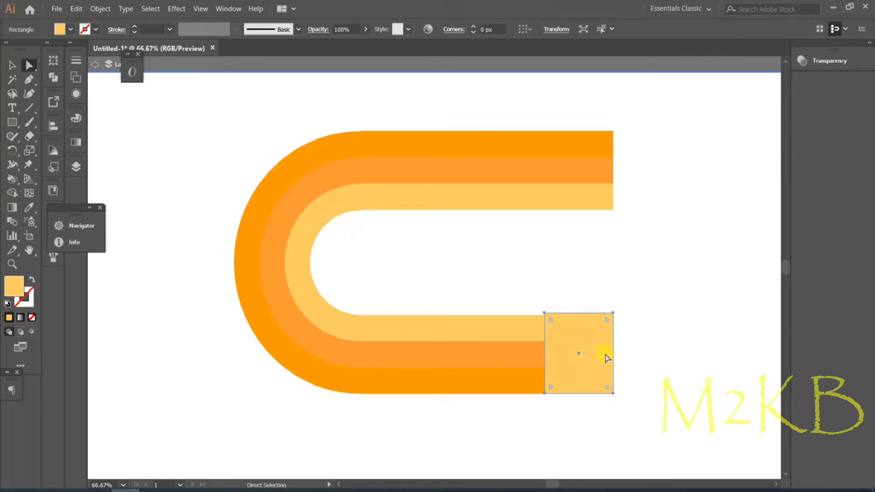
left_click_drag(613, 313, 613, 323)
left_click(613, 304)
key("ctrl+z")
- Color the rectangle at the end of the lower arm with the fourth palette swatch using the Eyedropper
key("ctrl+minus")
key("ctrl+minus")
key("i")
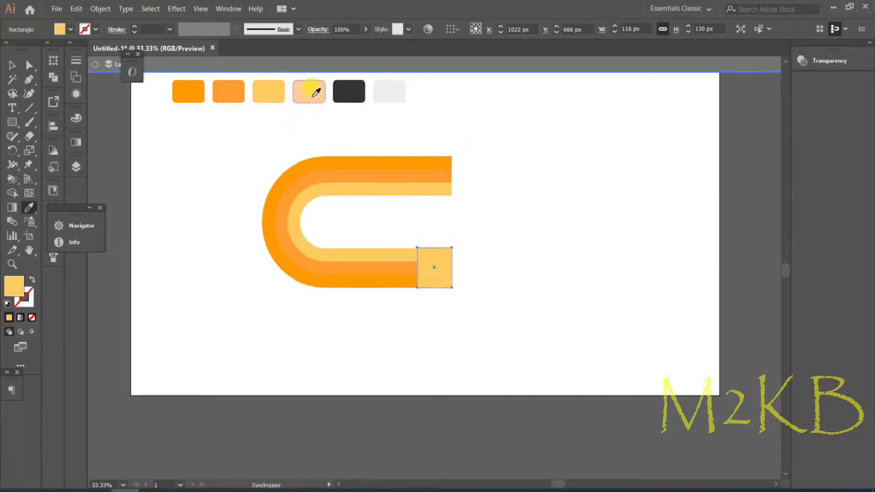
- Turn the rectangle into an outward-pointing triangle by adding an anchor point midway on its outer edge and deleting both outer corners
left_click(29, 93)
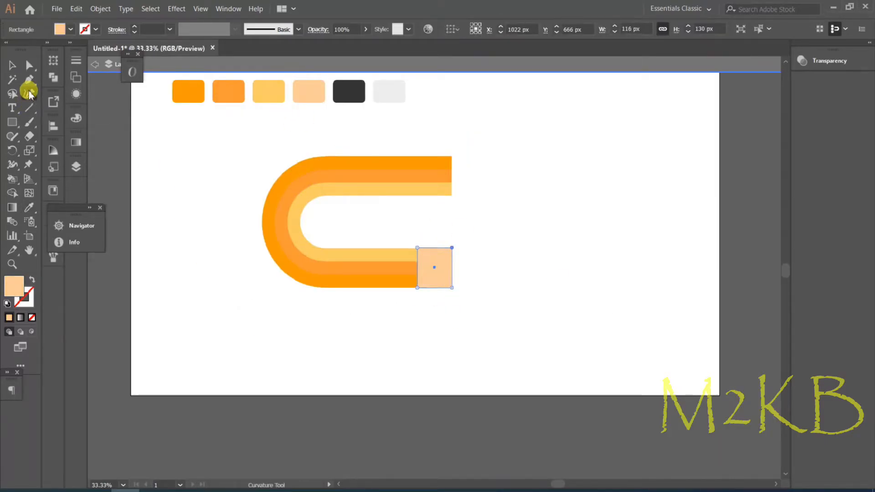
left_click(29, 81)
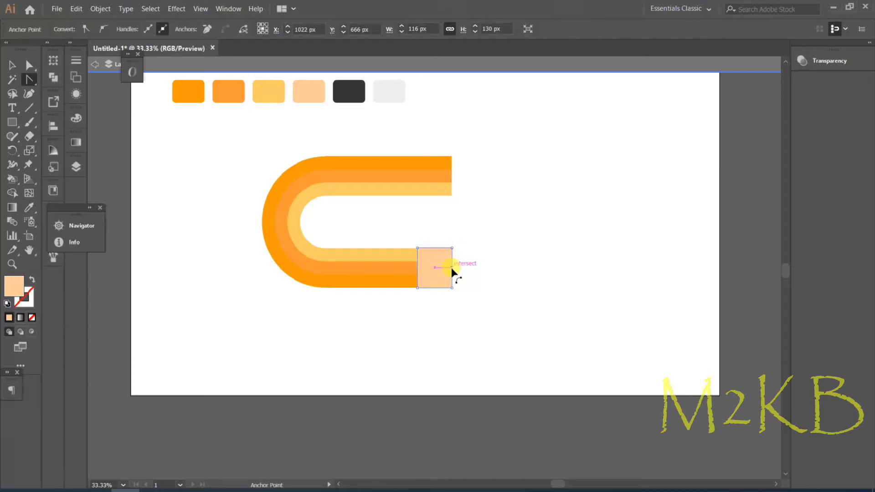
key("ctrl+plus")
key("ctrl+plus")
left_click_drag(29, 80, 73, 78)
left_click(435, 268)
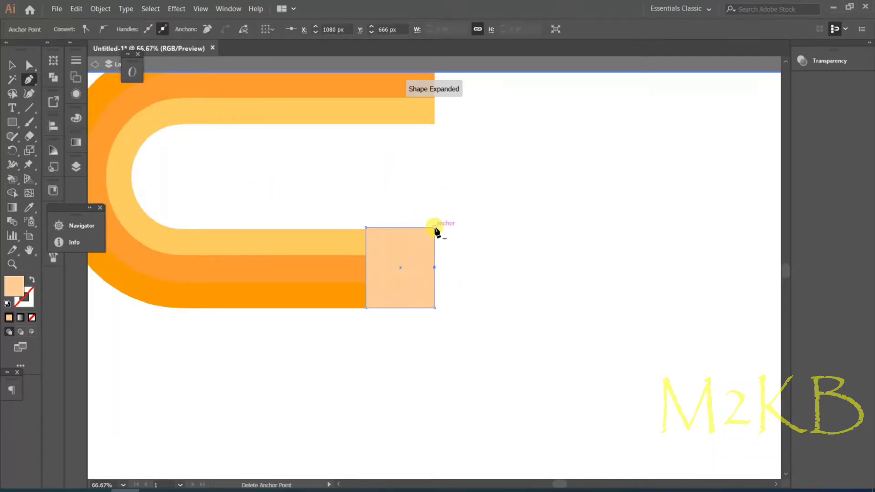
left_click(435, 227)
left_click(434, 307)
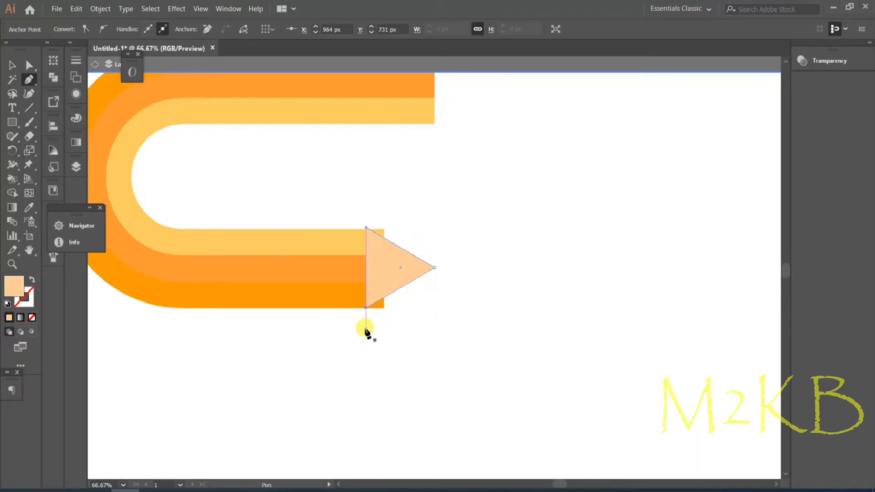
key("v")
mouse_move(366, 268)
left_mouse_down()
mouse_move(385, 268)
mouse_move(365, 268)
left_mouse_up()
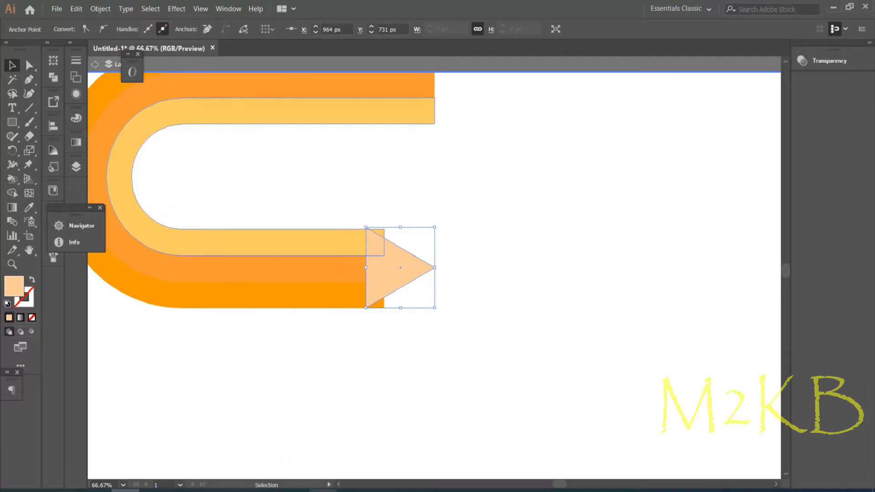
key("ctrl+shift+a")
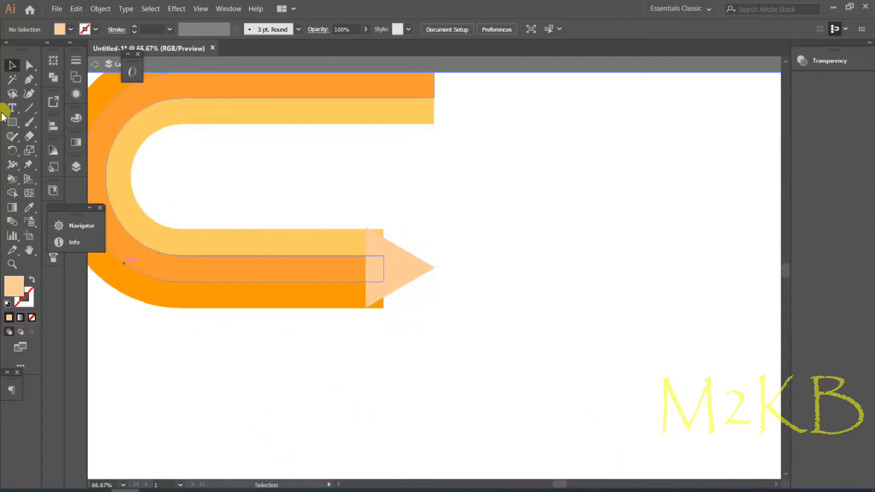
- Draw two vertical black 1 pt lines, about 210 px along the triangle's base and about 142 px across it near the tip
key("backslash")
left_click_drag(365, 219, 361, 346)
left_click_drag(416, 231, 418, 320)
left_click(95, 29)
left_click(32, 50)
key("v")
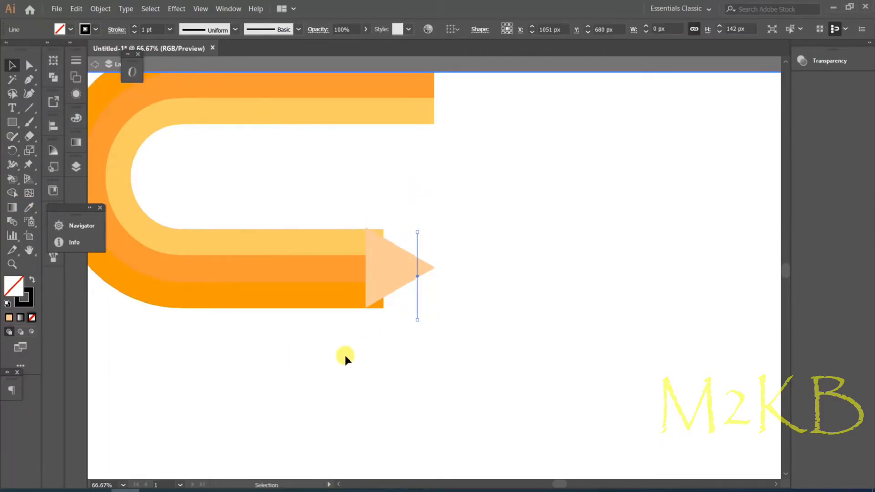
left_click(366, 342)
left_click(95, 29)
left_click(31, 50)
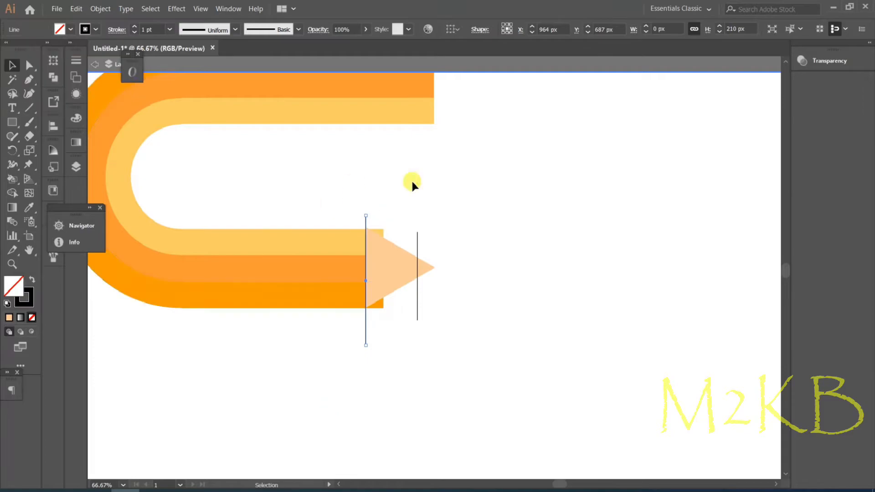
- Split the tip off the triangle along the shorter line with Shape Builder and delete the leftover line
left_click(418, 296)
left_click(408, 281, "shift")
left_click(13, 191)
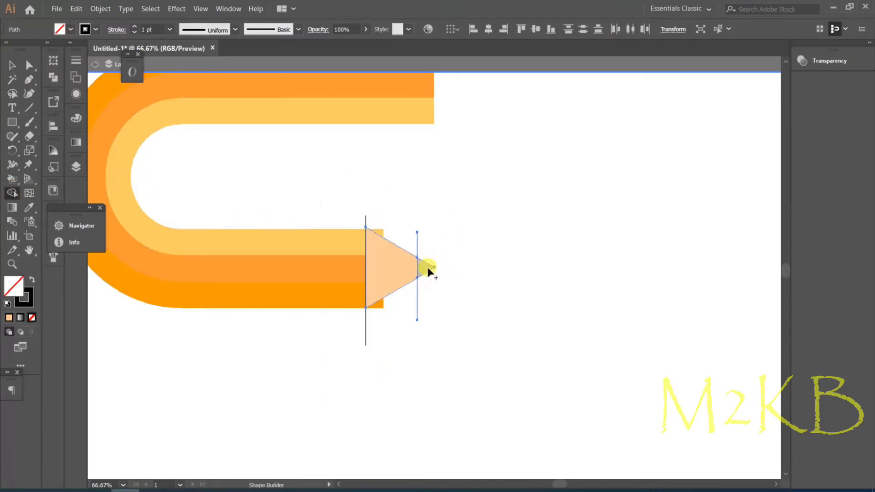
key("v")
left_click(423, 233)
left_click(418, 237)
key("Delete")
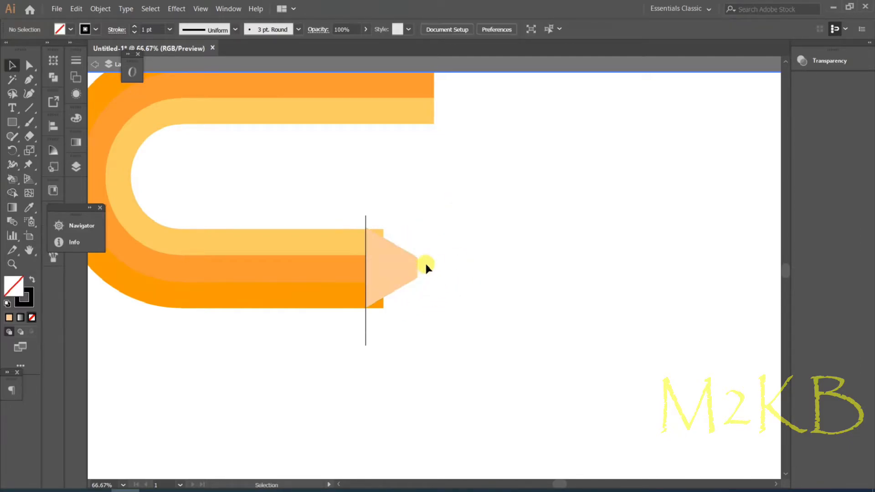
- Color the separated pencil tip with the fifth, dark palette swatch using the Eyedropper
left_click(425, 266)
key("ctrl+minus")
key("ctrl+minus")
key("i")
left_click(337, 101)
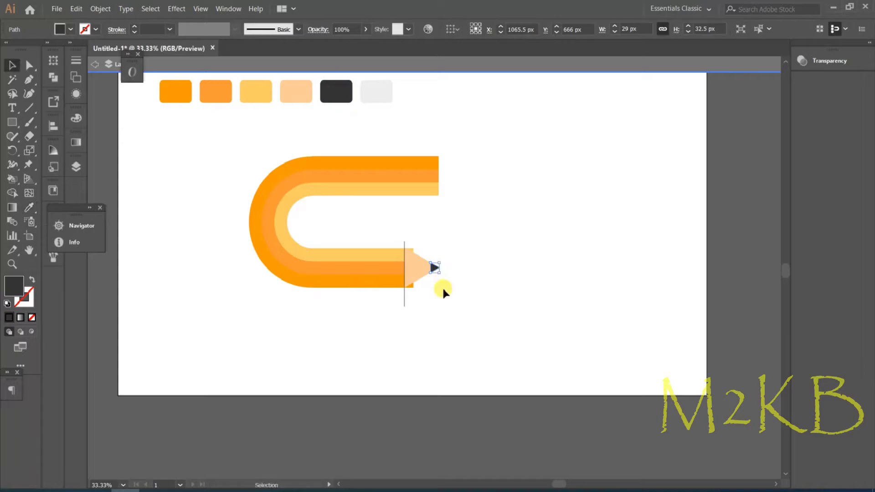
key("v")
left_click(453, 329)
- Remove the ends of the three lower bands beyond the vertical line at the cone's base with Shape Builder
key("ctrl+plus")
key("ctrl+plus")
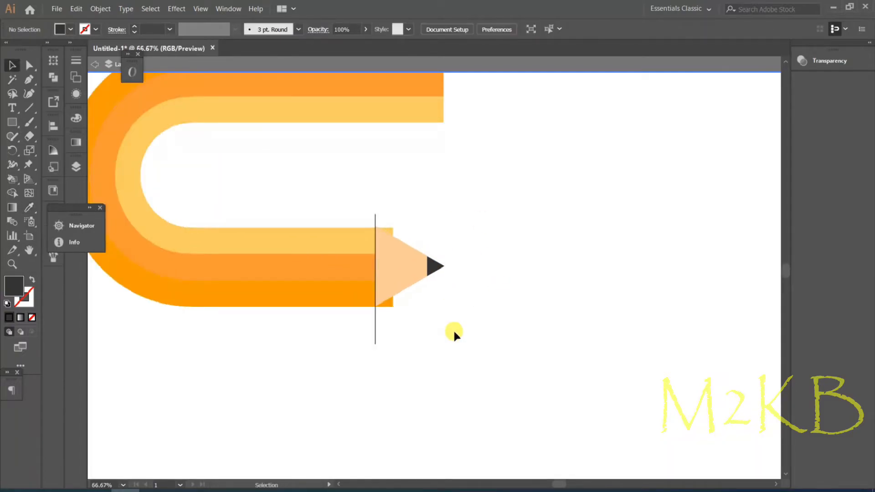
left_click(392, 305)
left_click(313, 244)
left_click(307, 266, "shift")
left_click(319, 295, "shift")
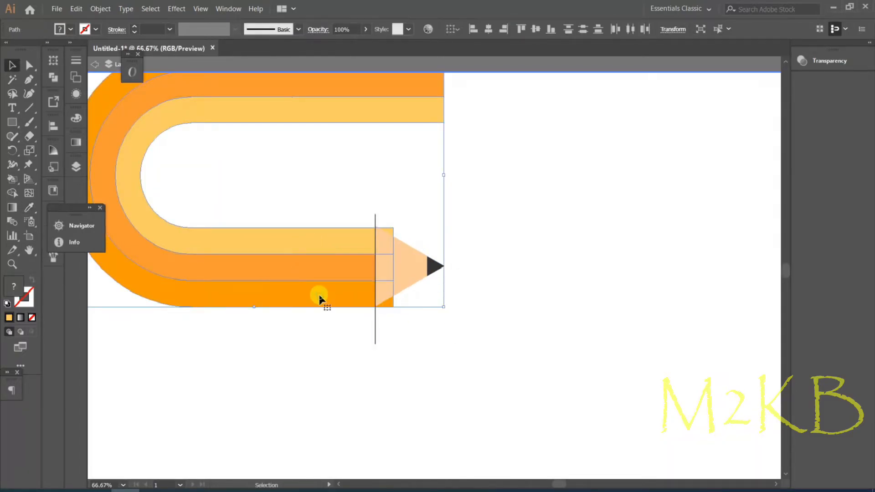
left_click(374, 339, "shift")
left_click(13, 195)
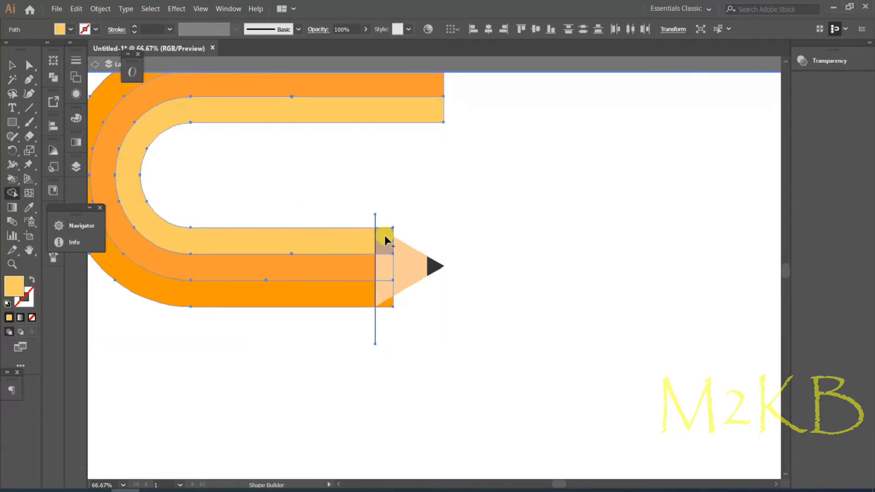
mouse_move(385, 235)
left_mouse_down()
mouse_move(383, 279)
mouse_move(419, 258)
left_mouse_up()
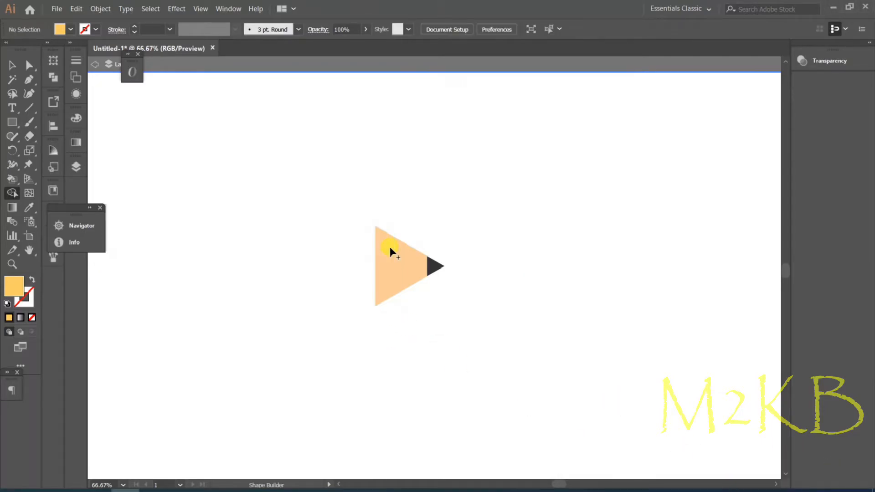
left_click_drag(383, 242, 410, 263)
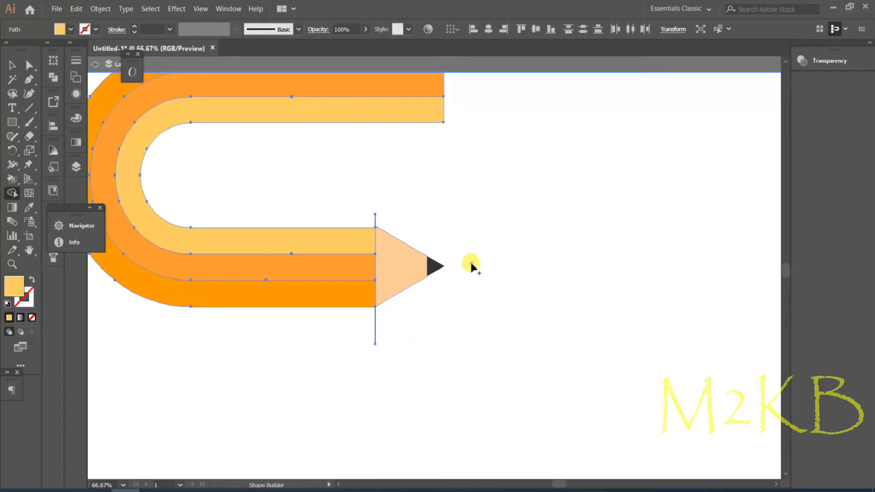
- Delete the leftover vertical line pieces below and above the lower arm
key("v")
left_click(424, 354)
left_click(374, 342)
key("Delete")
left_click(375, 221)
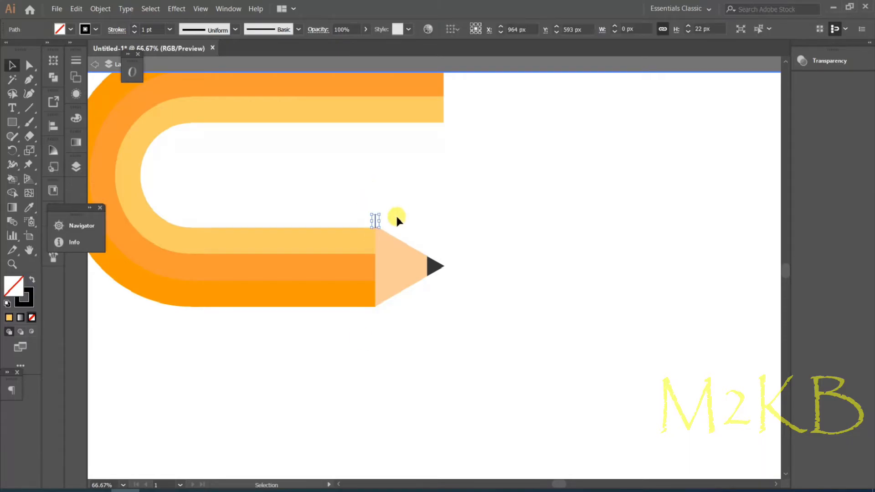
key("Delete")
- Lower the peach cone's upper edge to the arm's inner edge and nudge the dark tip down to match
left_click(396, 246)
left_click(397, 283)
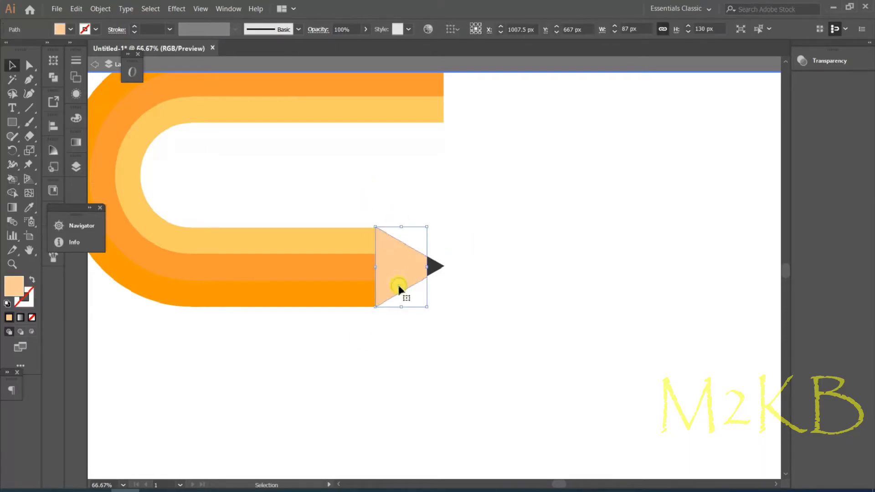
left_click(570, 227)
left_click(407, 281)
left_click_drag(404, 225, 402, 229)
left_click(469, 228)
left_click(396, 275)
left_click(435, 269)
left_click(472, 237)
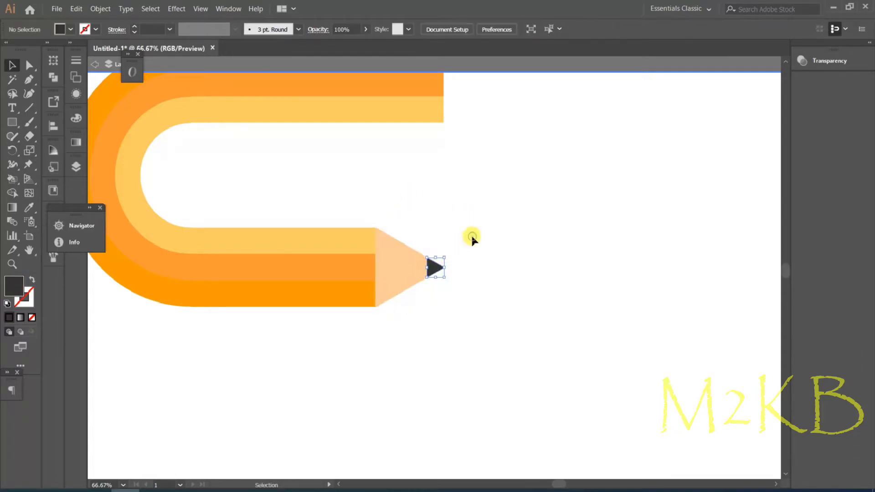
- Fit the peach cone flush against the end of the lower arm and shift the dark tip against the cone
left_click(383, 287)
key("ctrl+equal")
key("ctrl+equal")
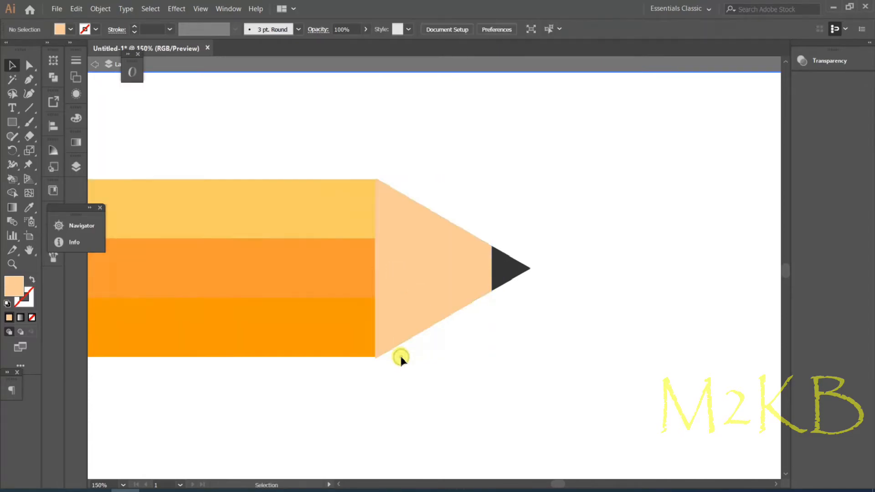
left_click_drag(434, 177, 433, 181)
left_click(460, 144)
key("ctrl+z")
key("shift+Up")
key("ctrl+z")
key("ctrl+z")
left_click(582, 196)
left_click(513, 274)
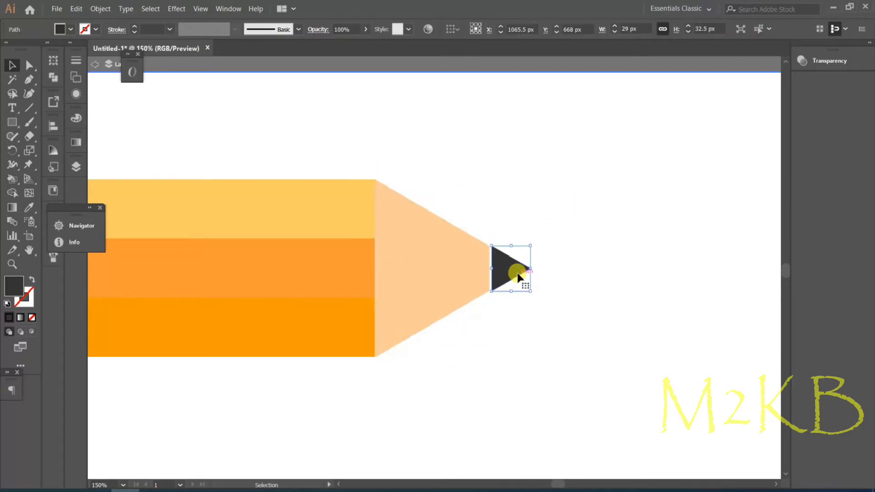
left_click(572, 217)
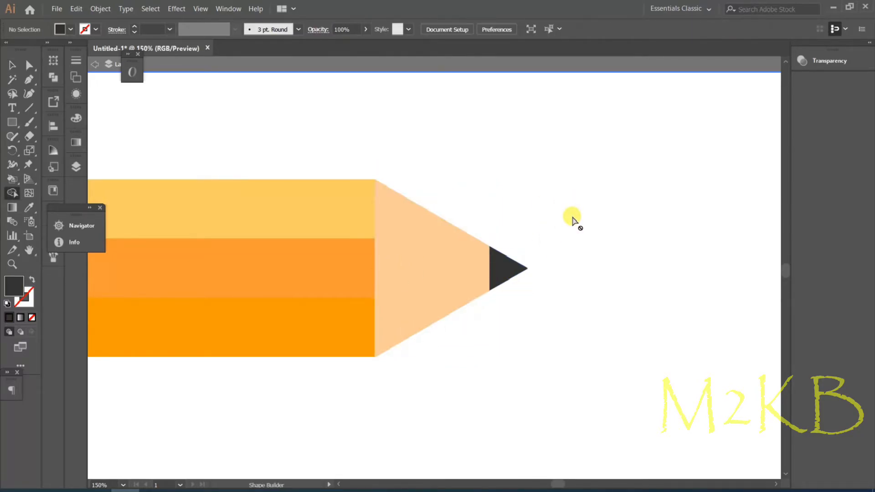
- Draw a narrow dark rectangle of about 20 × 162 px across the upper arm near its end
key("n")
key("ctrl+minus")
key("ctrl+minus")
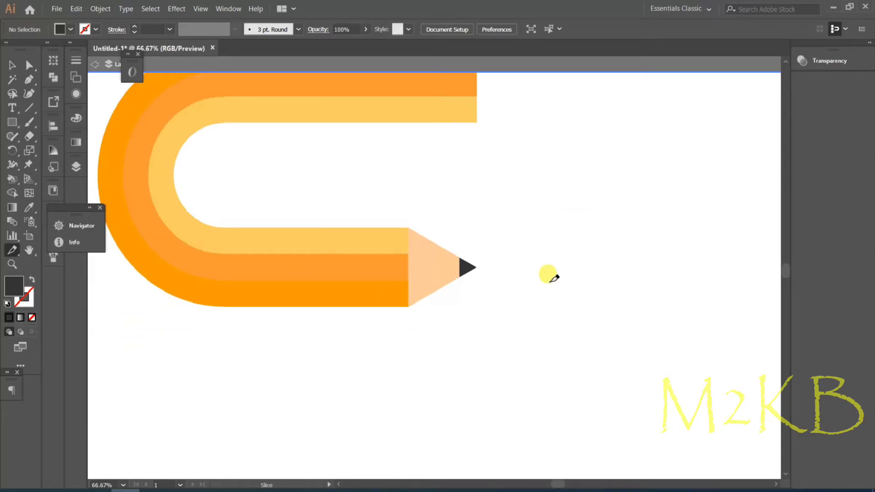
key("ctrl+plus")
key("ctrl+minus")
key("ctrl+minus")
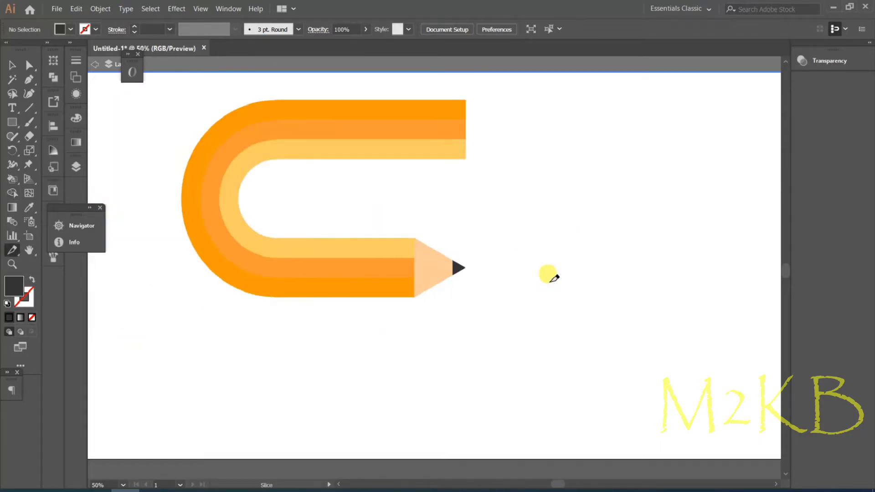
key("v")
left_click_drag(789, 272, 789, 267)
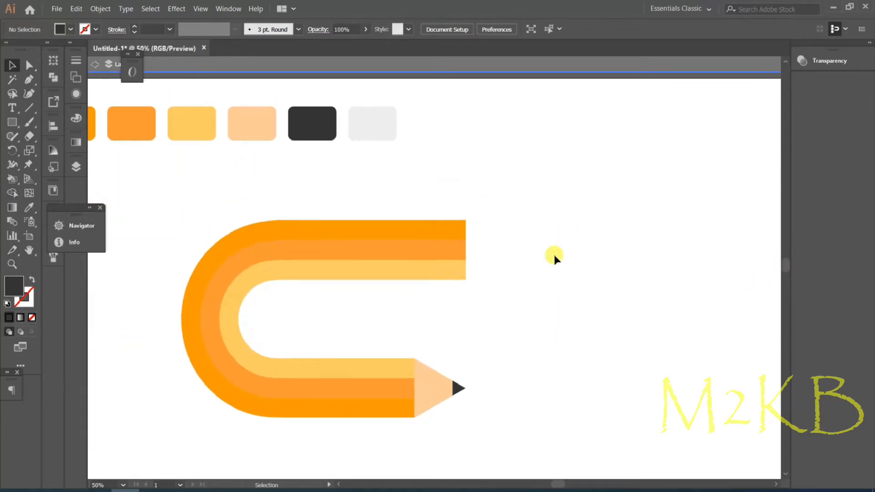
key("m")
mouse_move(419, 215)
left_mouse_down()
mouse_move(414, 289)
mouse_move(437, 284)
mouse_move(436, 264)
left_mouse_up()
key("v")
- Try to narrow the dark bar to 12 px wide, and undo it
key("ctrl+plus")
key("ctrl+plus")
key("shift+m")
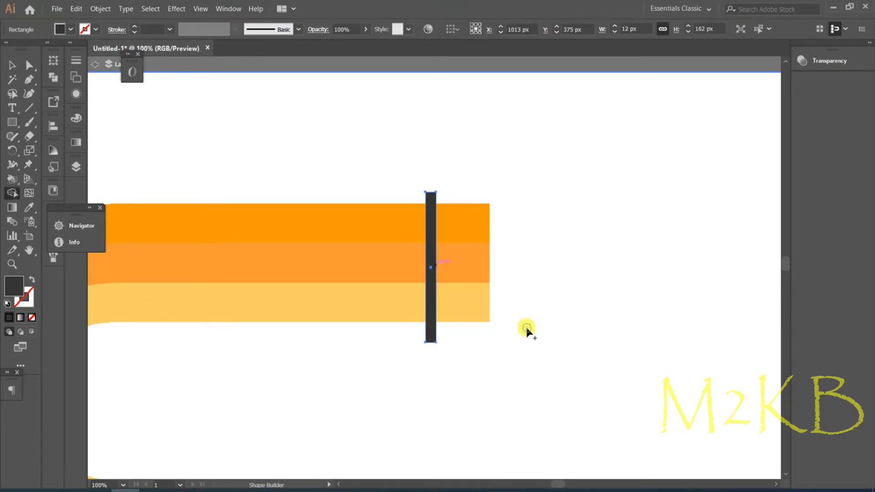
key("ctrl+z")
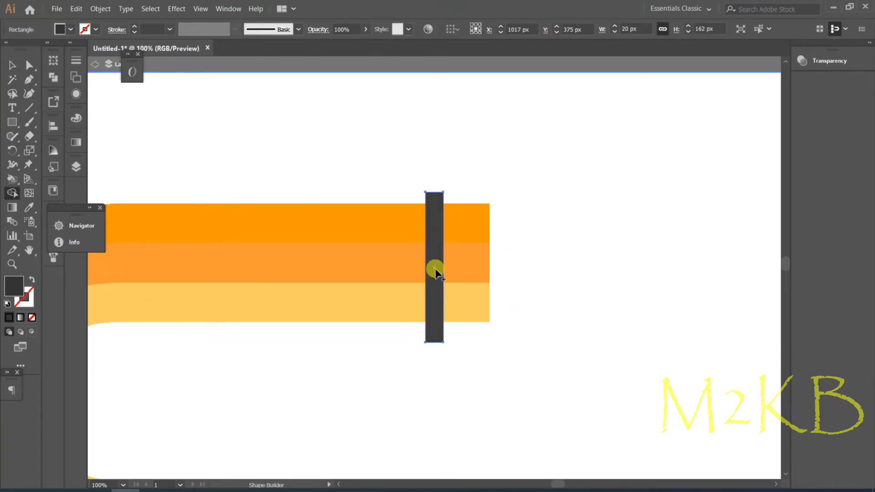
- Exit isolation mode and widen the dark bar on the upper arm to about 33 px
key("ctrl+minus")
key("ctrl+minus")
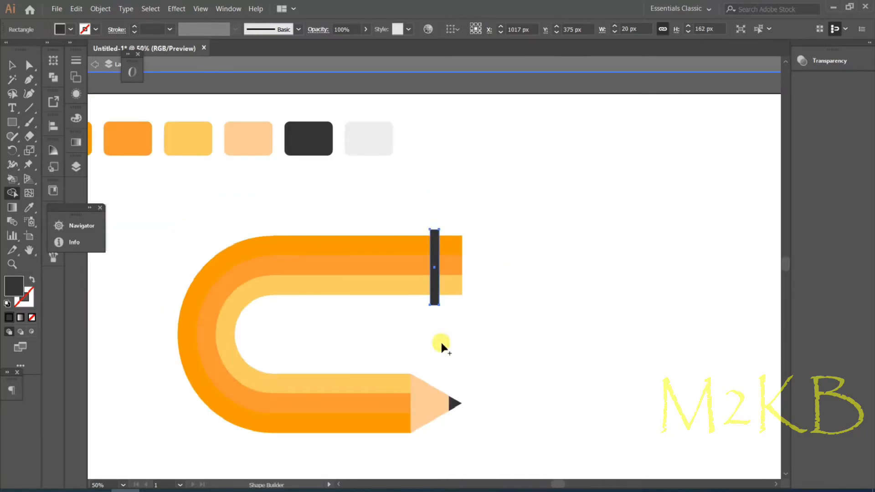
left_click(95, 65)
key("v")
left_click_drag(440, 268, 445, 268)
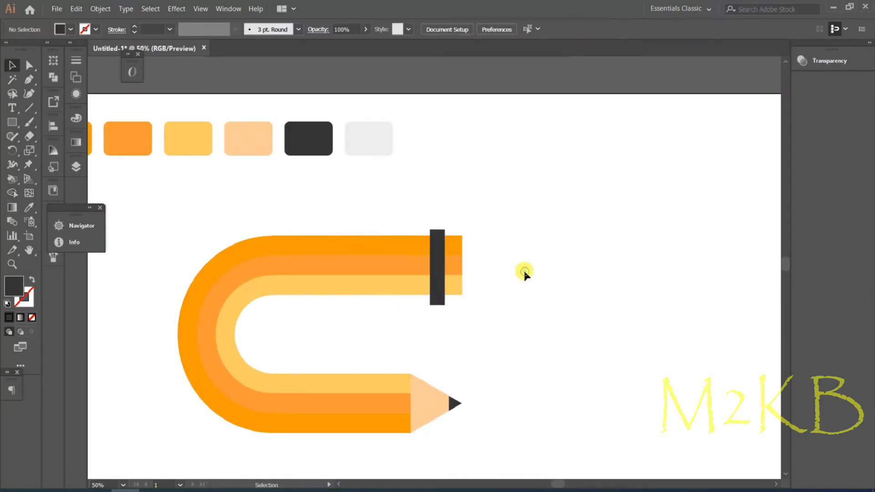
- Trim the dark bar to the upper arm's edges and merge its pieces across the three bands with Shape Builder
left_click_drag(472, 346, 371, 220)
left_click(12, 188)
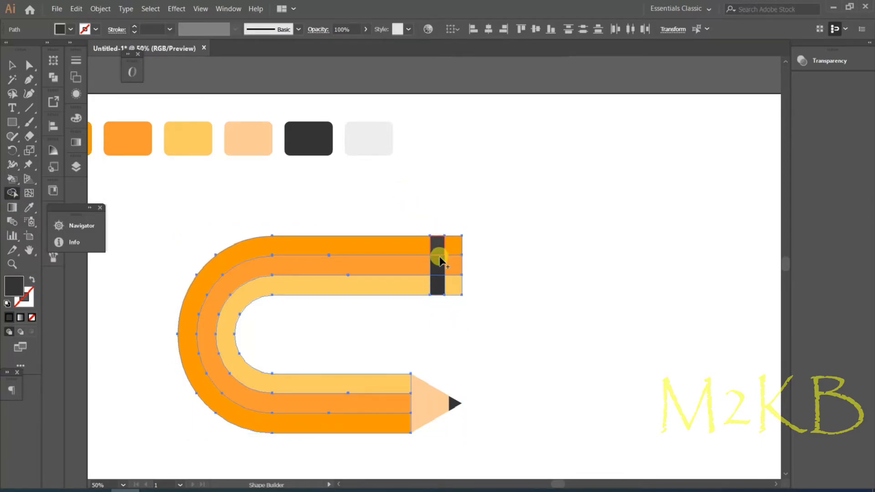
key("v")
left_click(540, 212)
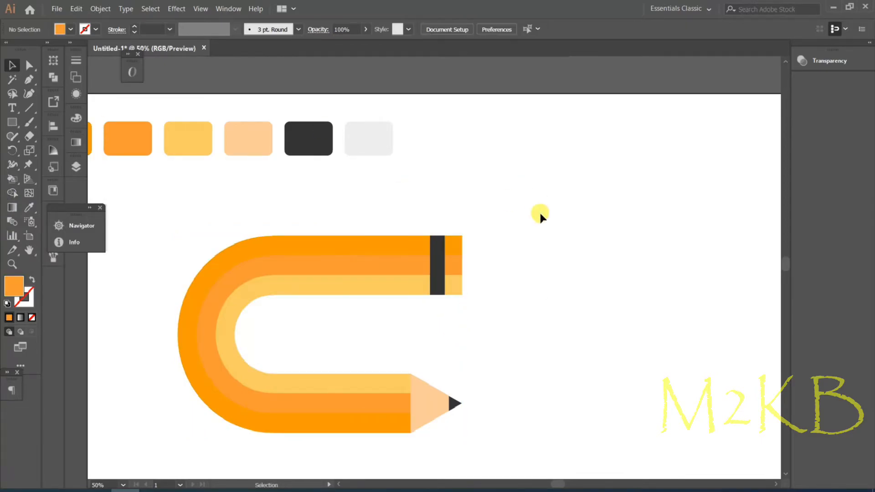
- Fill the bar with a linear gradient, sampling the dark swatch for its start stop and the light gray swatch for its end stop
left_click(433, 260)
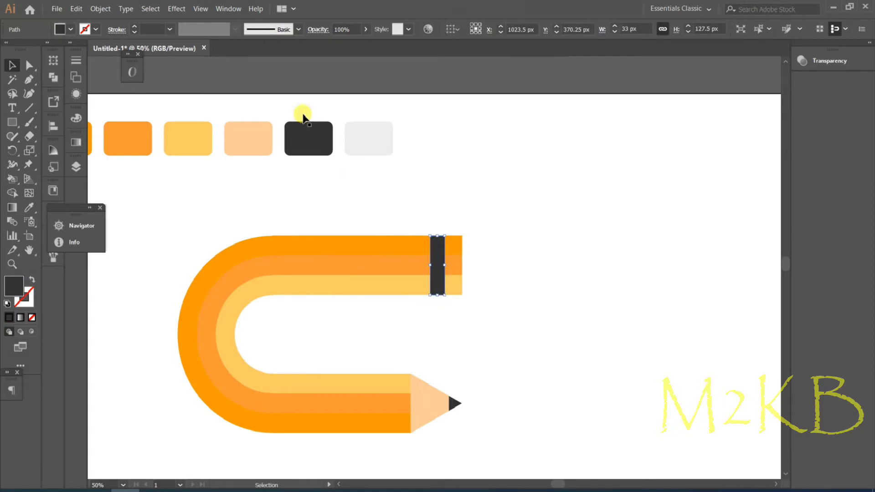
left_click(74, 145)
left_click(131, 231)
left_click_drag(96, 249, 209, 246)
left_click(99, 270)
left_click(367, 131)
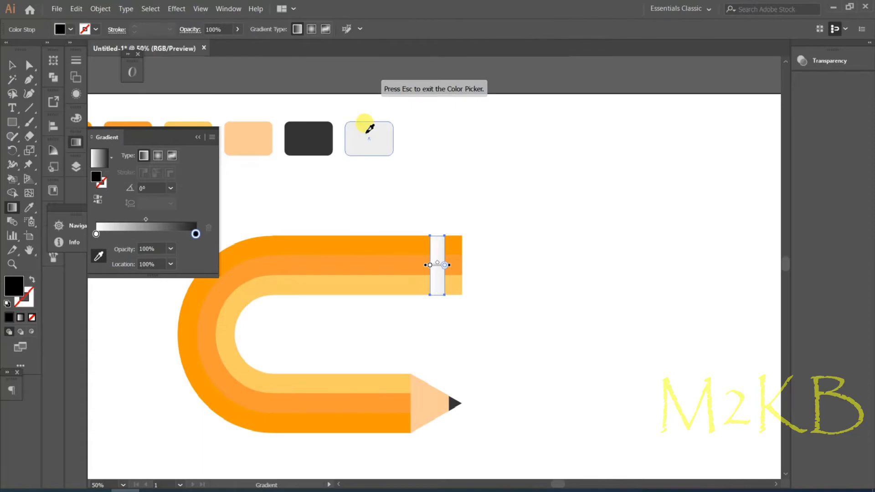
left_click(96, 234)
left_click(98, 256)
left_click(309, 138)
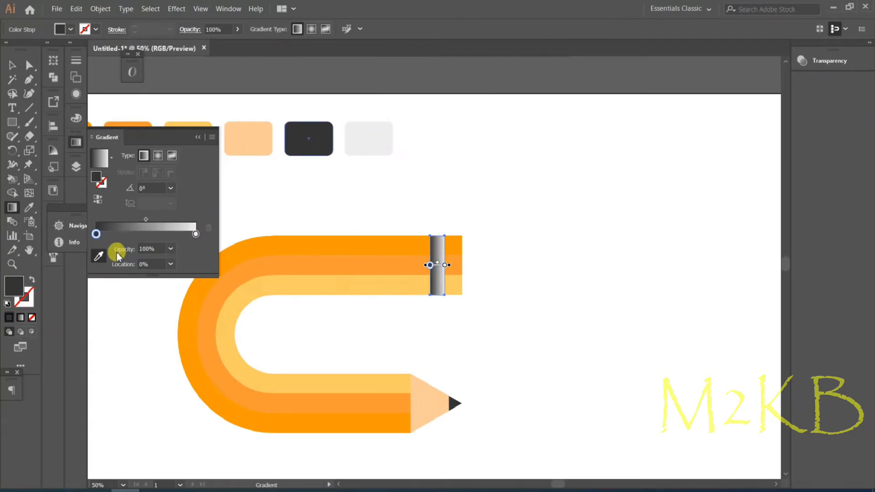
- Shift the bar gradient's midpoint toward its light end stop and switch the end stop's color mode to RGB
mouse_move(145, 219)
left_mouse_down()
mouse_move(166, 228)
mouse_move(156, 229)
mouse_move(178, 220)
mouse_move(158, 220)
left_mouse_up()
left_click(196, 234)
left_click(100, 257)
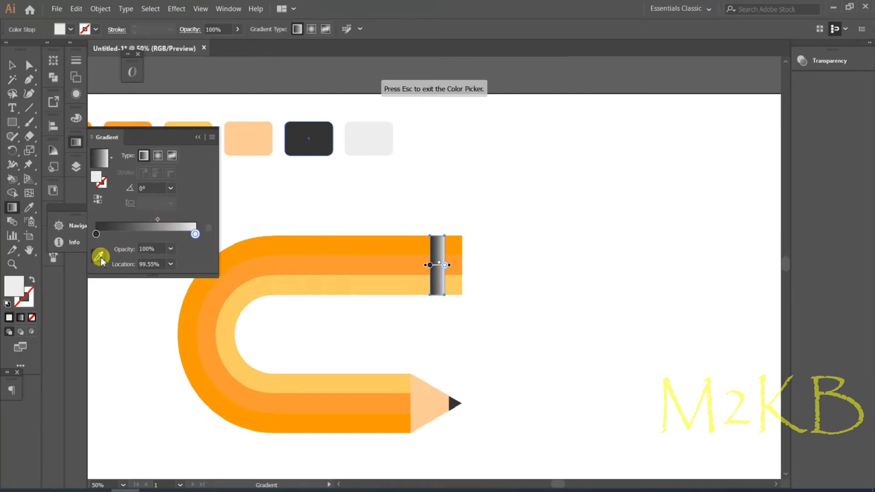
left_click(75, 118)
left_click(216, 113)
left_click(246, 140)
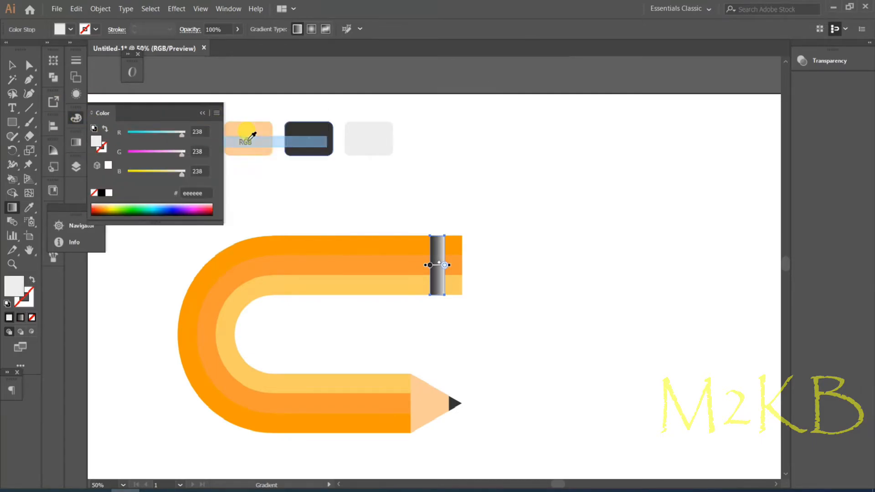
- Recolor the bar gradient's end stop green and set the gradient midpoint to 48.6%
left_click_drag(181, 154, 160, 174)
left_click(206, 210)
left_click_drag(157, 136, 157, 136)
left_click_drag(128, 154, 166, 154)
left_click(76, 142)
left_click(144, 220)
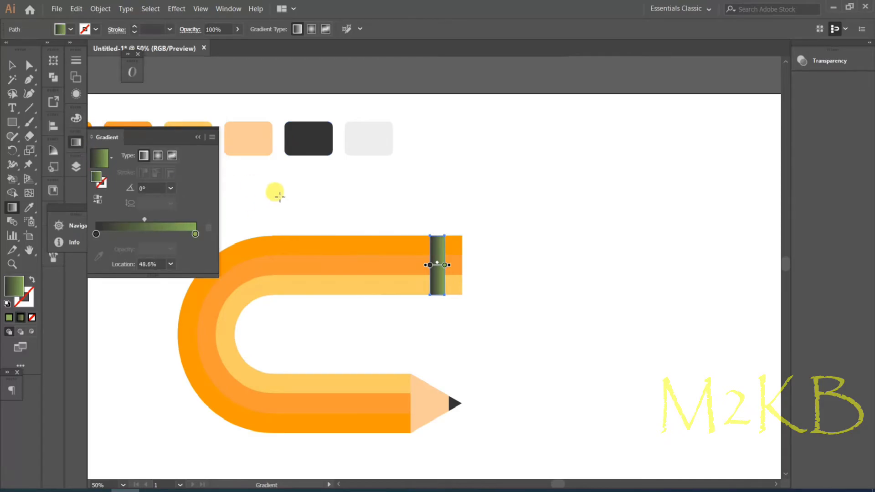
- Group all the pencil artwork and scale the group up on the artboard
key("v")
left_click(142, 118)
left_click(196, 137)
left_click_drag(533, 203, 184, 456)
left_click(105, 9)
left_click(112, 48)
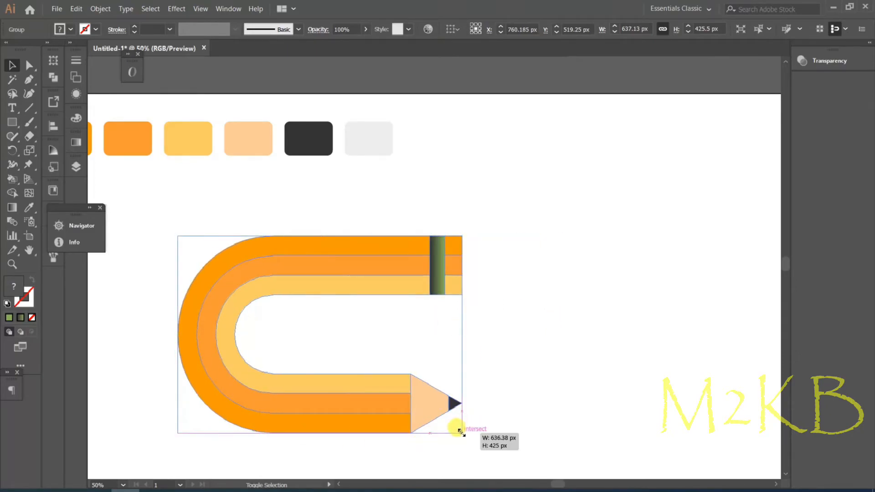
left_click_drag(460, 431, 543, 469)
left_click(621, 299)
key("ctrl+minus")
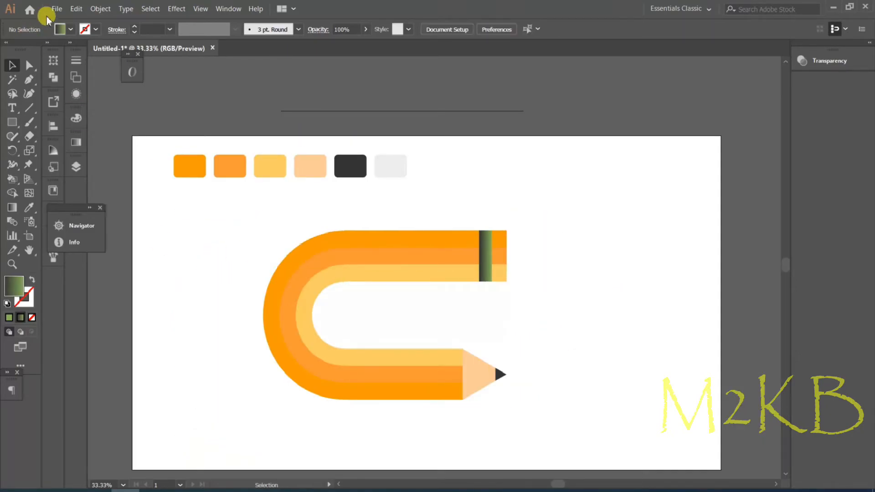
- Enlarge the grouped pencil to about 1452 by 922 px, ungroup it and deselect its pieces
left_click(323, 491)
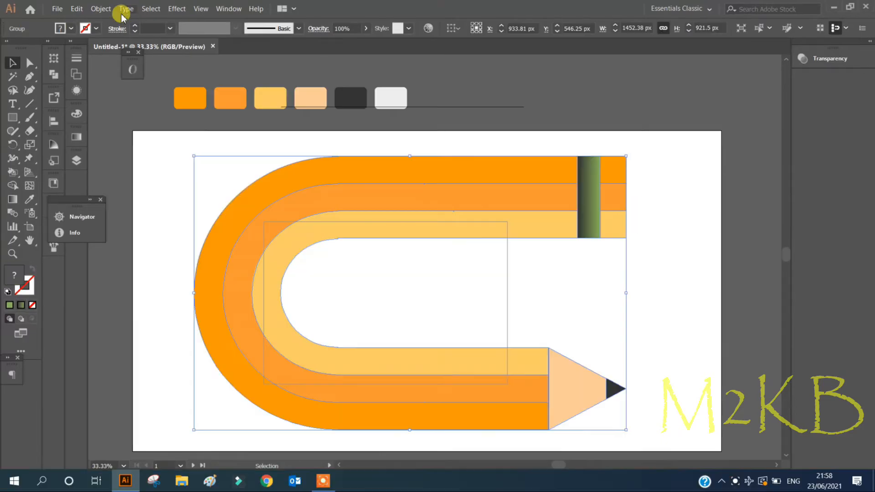
left_click(102, 8)
left_click(587, 196)
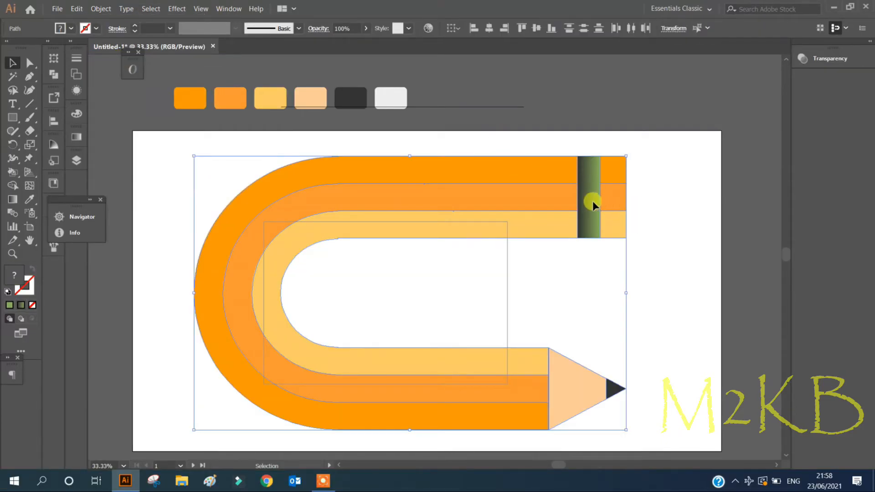
left_click(653, 195)
- Recolor the end stop of the upper arm bar's gradient to bright red, hex d7001a
left_click(588, 166)
left_click(75, 136)
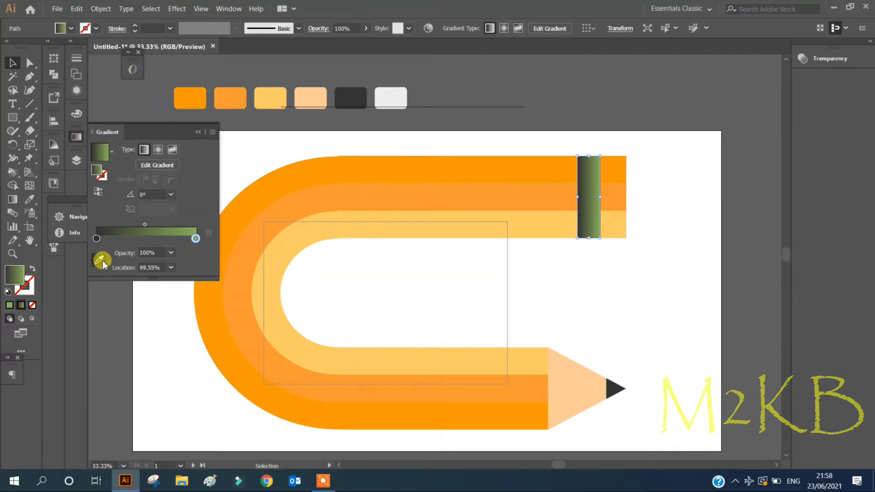
left_click(76, 114)
left_click(211, 199)
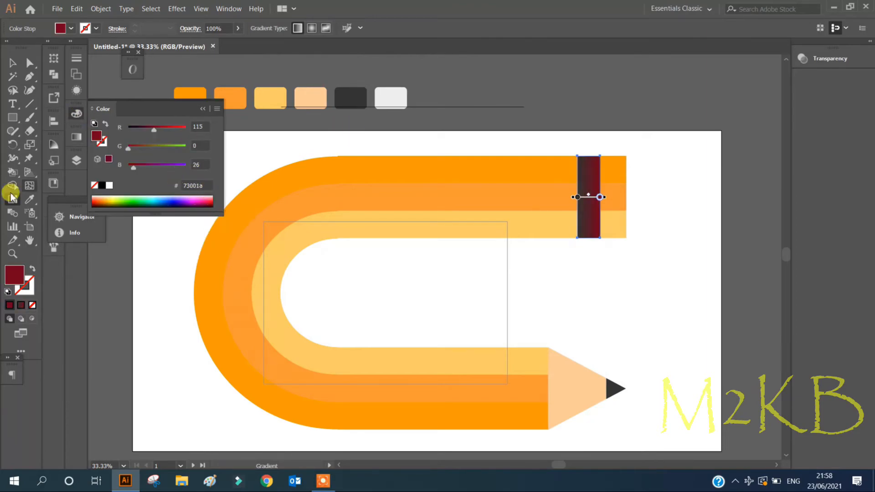
left_click_drag(145, 137, 177, 131)
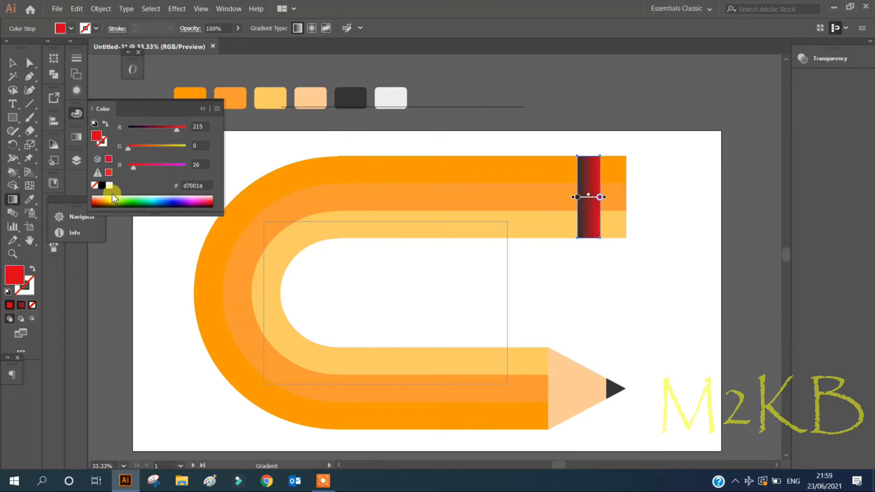
- Adjust the bar gradient's midpoint, trying 85.91% and settling it closer to the start stop
left_click(76, 137)
left_click(97, 224)
left_click(142, 223)
left_click(97, 225)
left_click_drag(141, 225, 143, 248)
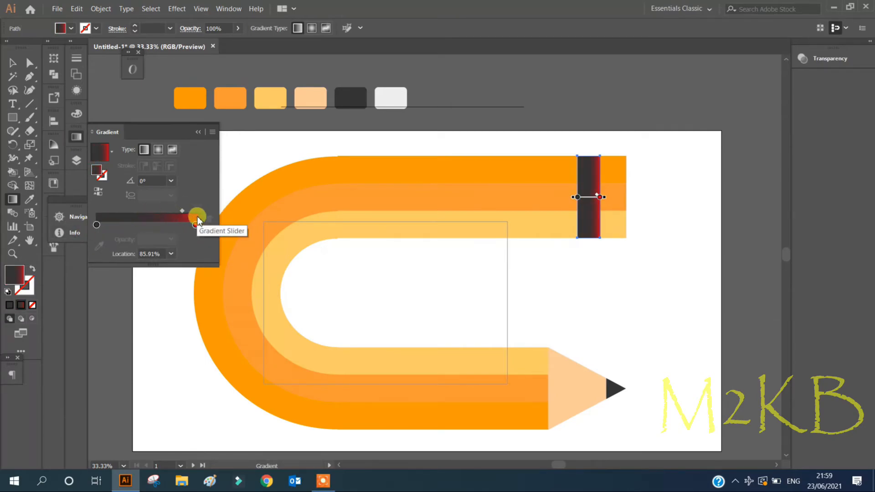
left_click_drag(196, 217, 131, 214)
- Recolor the bar gradient's start stop to pink with RGB 231, 66, 143
left_click(97, 225)
left_click(100, 245)
left_click(76, 114)
left_click(200, 201)
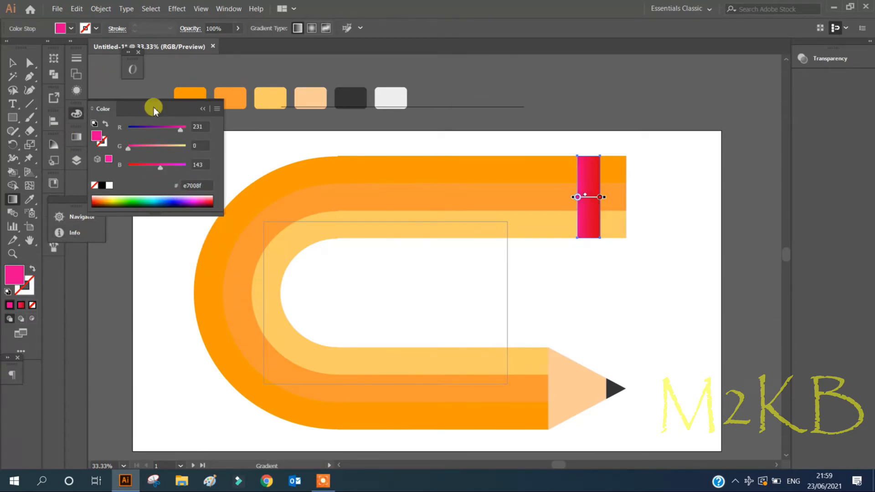
left_click(143, 148)
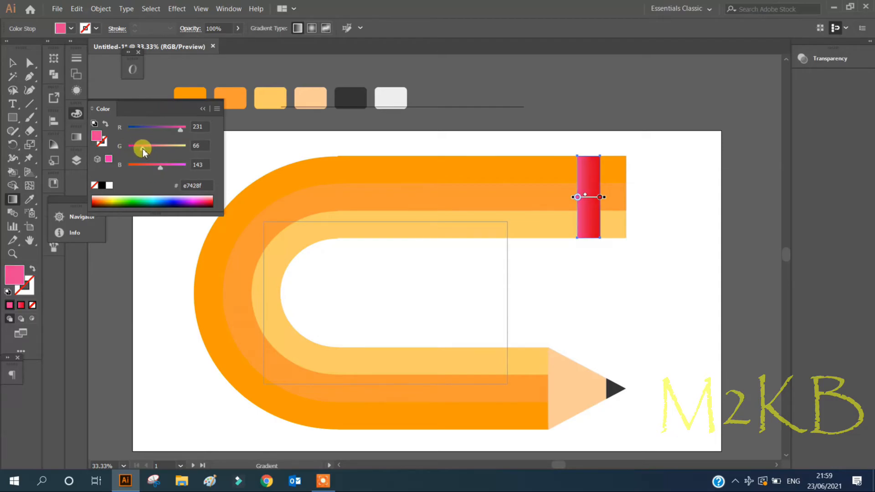
left_click(209, 111)
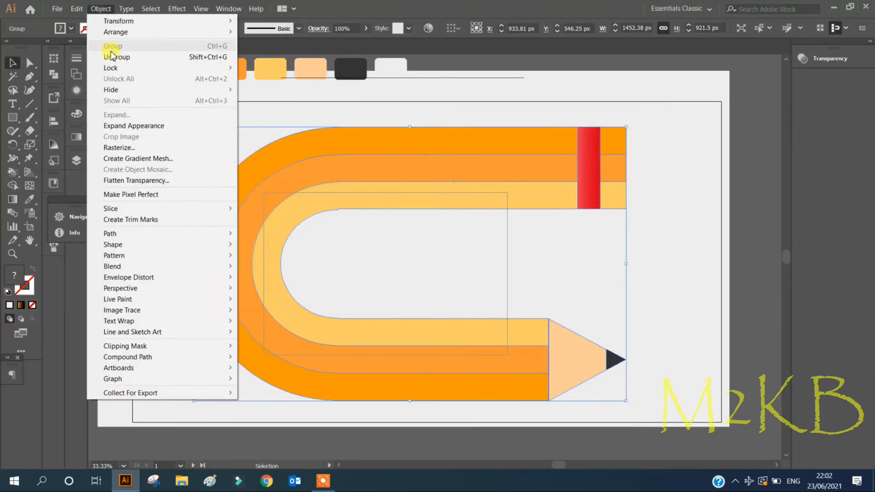
- Ungroup the pencil artwork and round the lower outer corner of the yellow end piece beyond the red bar
left_click(112, 57)
left_click(689, 202)
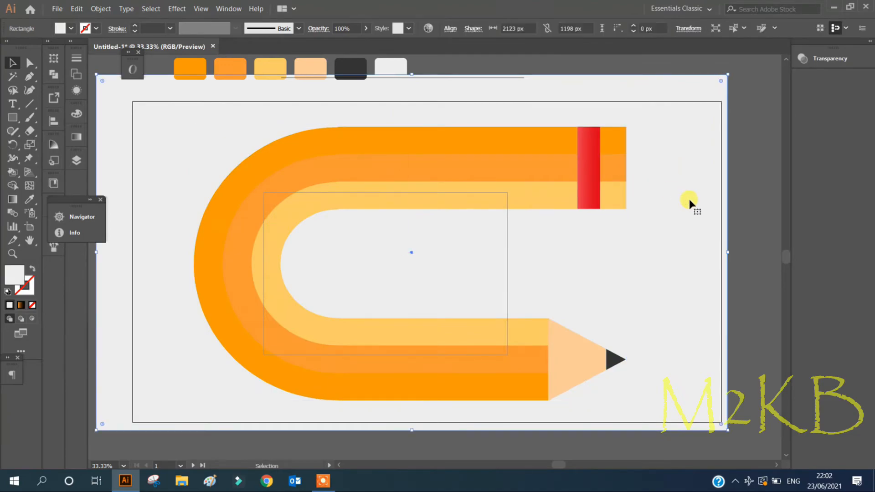
left_click(613, 195)
left_click(29, 77)
key("v")
key("ctrl+plus")
key("ctrl+plus")
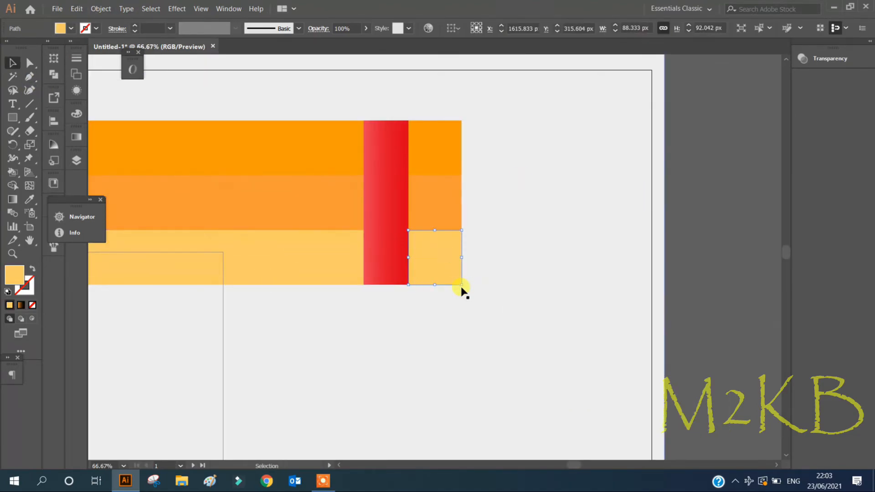
left_click(29, 76)
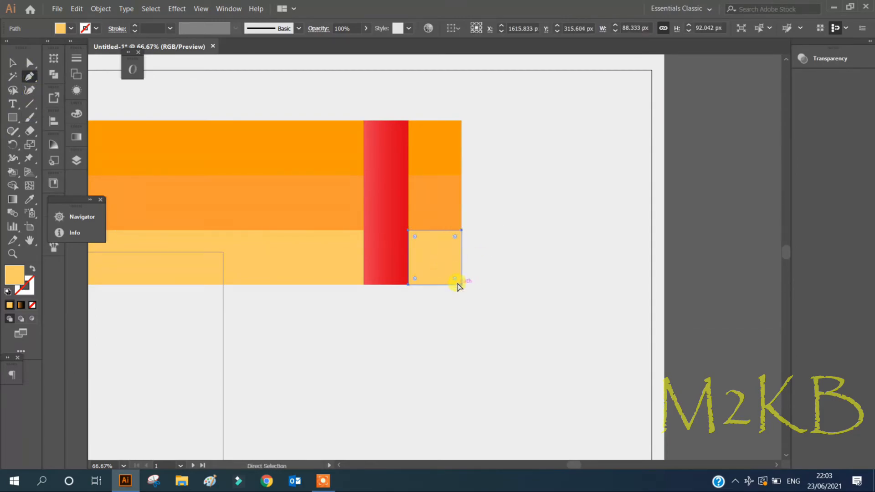
key("v")
- Round the upper outer corner of the orange end piece about 21 px, and undo an extra rounding of the yellow piece
left_click(446, 143)
key("Delete")
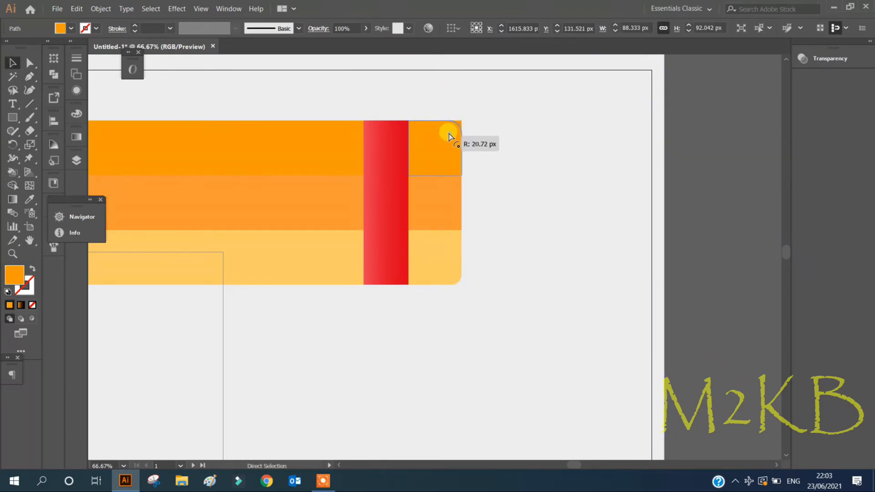
left_click(447, 279)
left_click_drag(453, 277, 420, 244)
left_click(520, 288)
key("ctrl+z")
- Adjust the lower outer corner of the yellow end piece to a radius of about 17 px
left_click(459, 137)
left_click(449, 270)
left_click(472, 292)
left_click(438, 278)
key("a")
left_click(451, 278)
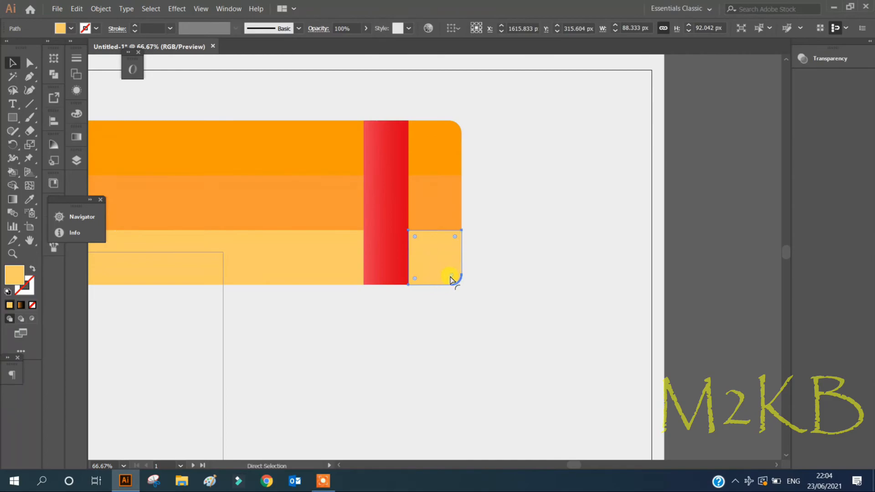
left_click_drag(452, 277, 450, 279)
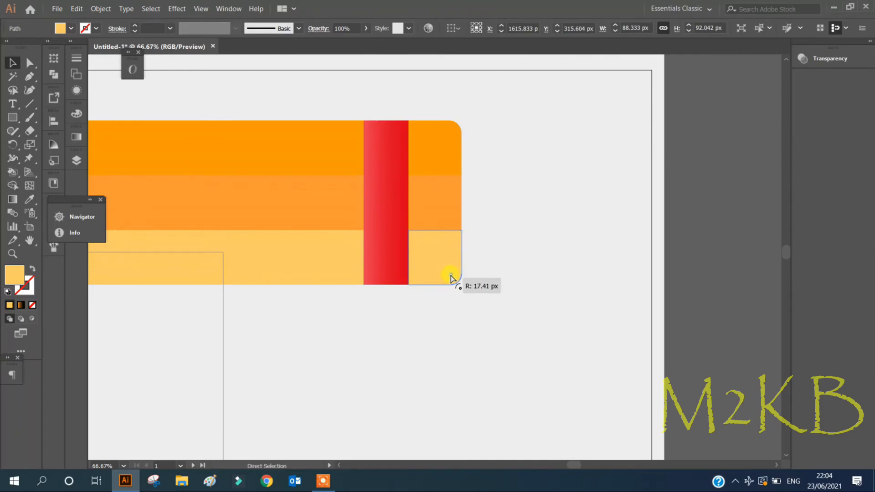
- Fine-tune the rounding of the orange end piece's upper outer corner and save the file as Pencil.ai
left_click(454, 136)
key("a")
left_click_drag(449, 136, 449, 135)
left_click(463, 255)
key("ctrl+minus")
key("ctrl+minus")
left_click(57, 8)
left_click(74, 88)
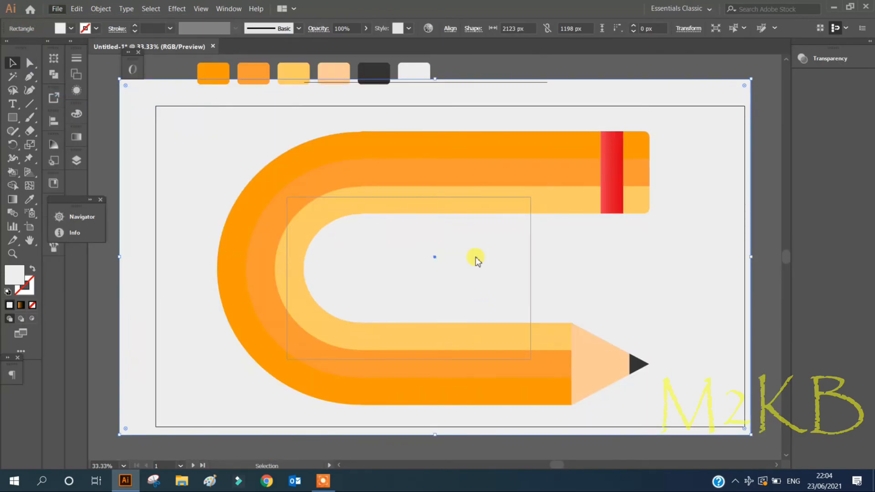
- Fill the pencil's wooden tip with a linear gradient from the peach swatch to black, with its midpoint at 87%
left_click(583, 362)
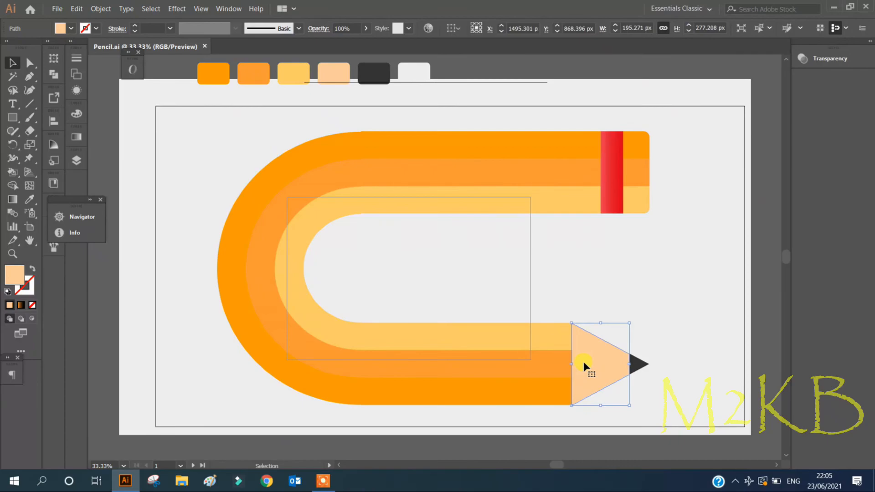
left_click(76, 137)
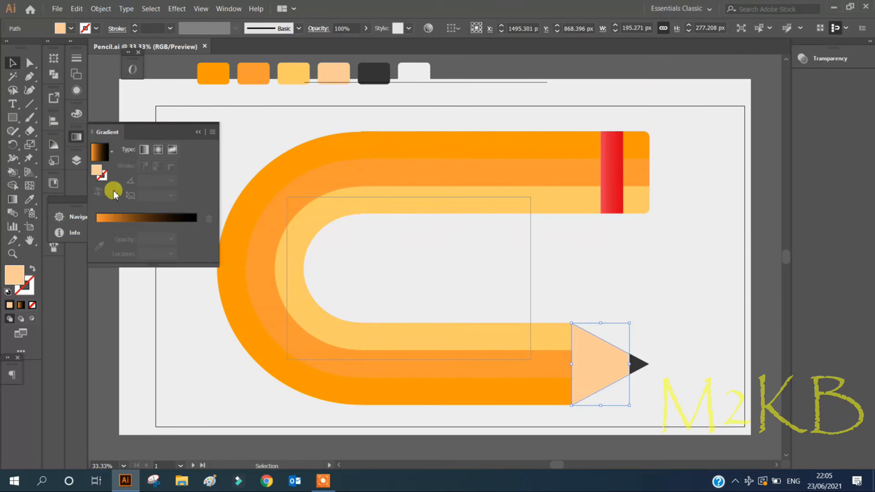
left_click(166, 217)
left_click(99, 246)
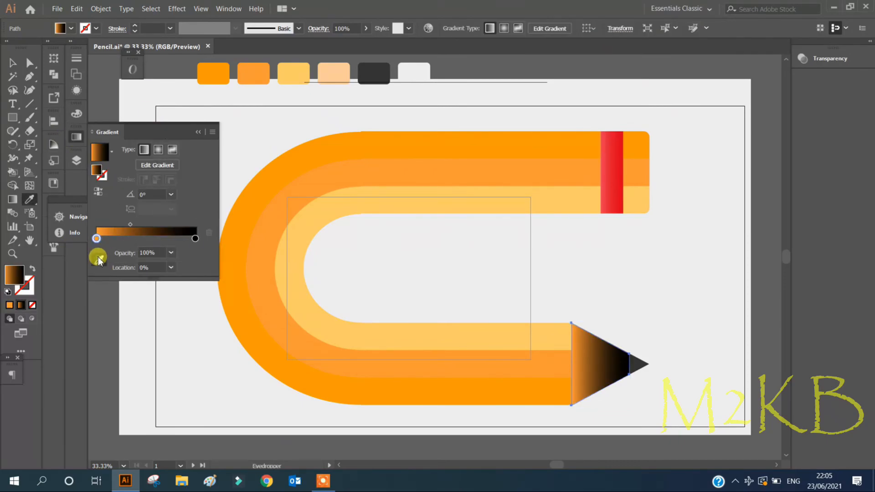
left_click(333, 71)
left_click_drag(130, 211, 183, 212)
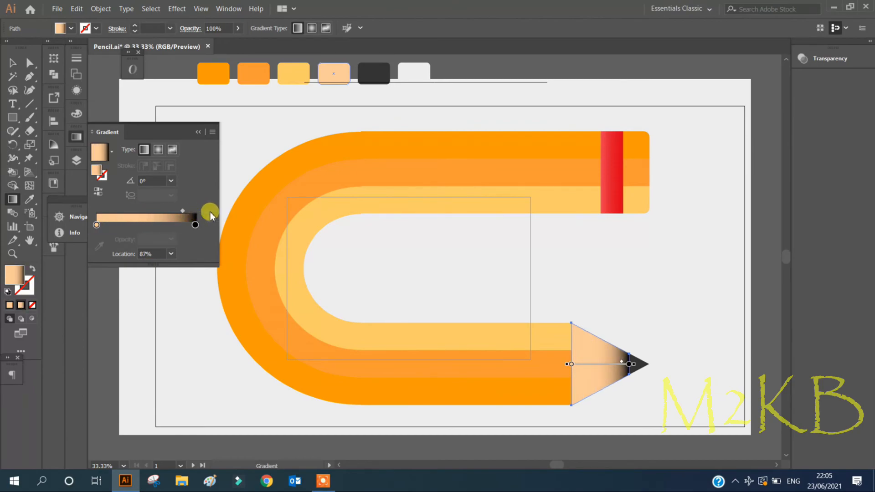
- Redraw the wooden tip's gradient horizontally so its black end lies beyond the lead point, and deselect the tip
left_click_drag(590, 356, 665, 356)
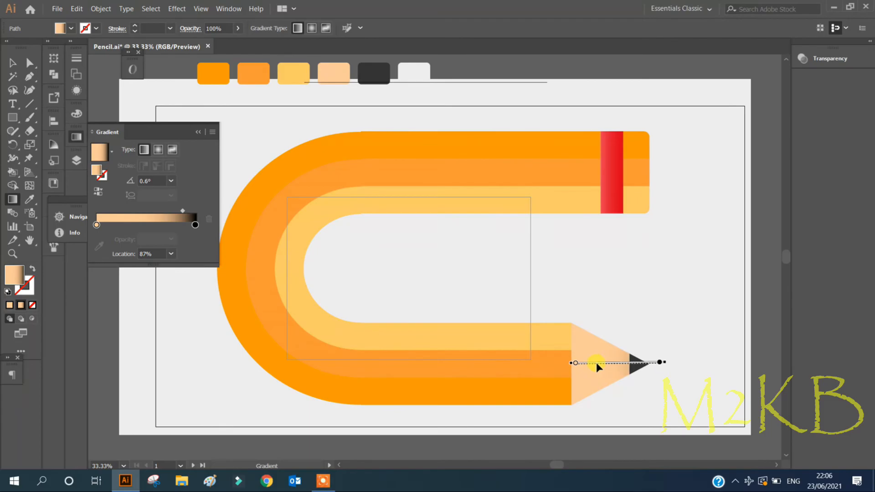
key("v")
left_click(685, 262)
key("ctrl+minus")
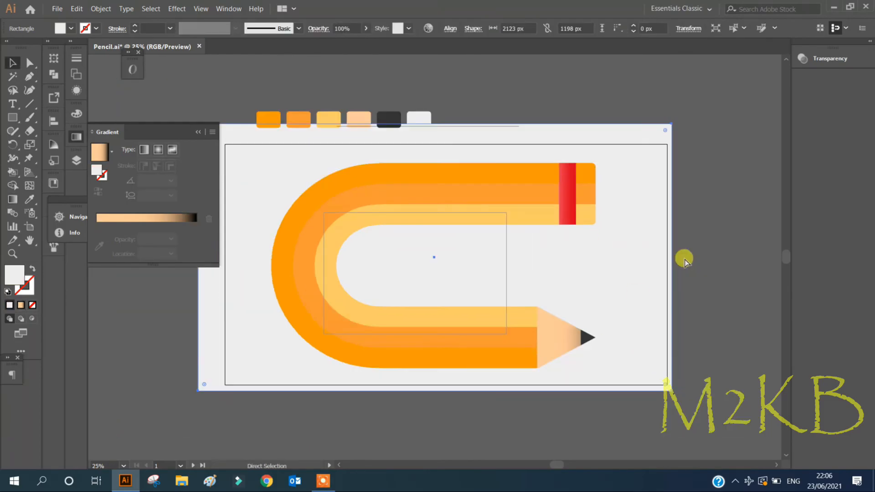
left_click(197, 135)
- Try a white ffffff fill on the background rectangle and lock the rectangle
double_click(14, 274)
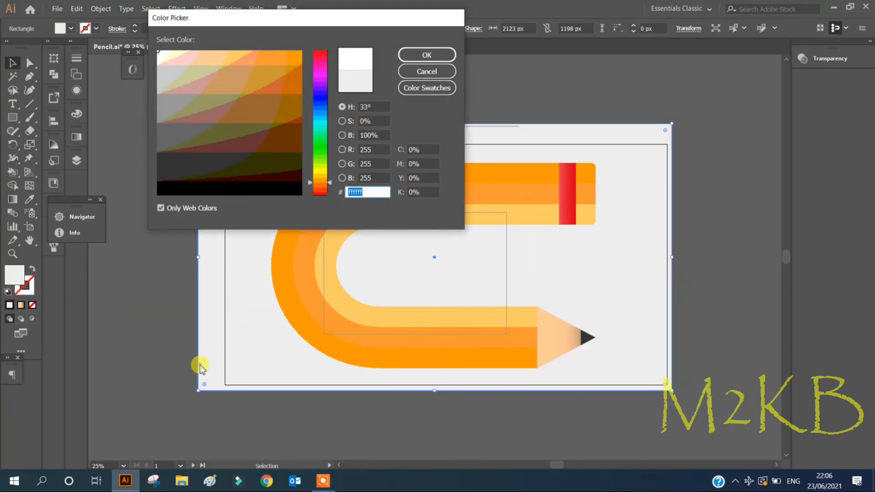
left_click(416, 55)
left_click(102, 11)
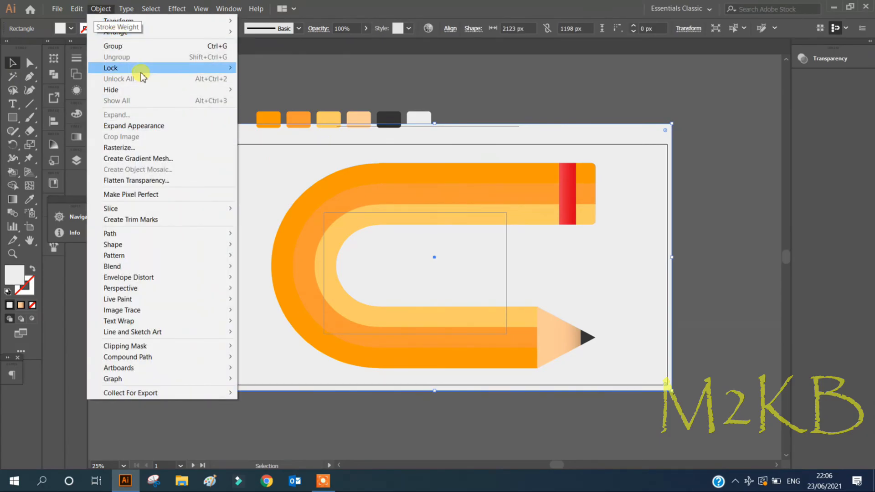
mouse_move(140, 68)
left_click(250, 69)
- Group all the pencil pieces and unlock the background rectangle
mouse_move(250, 170)
left_mouse_down()
mouse_move(638, 292)
mouse_move(629, 360)
left_mouse_up()
left_click(96, 10)
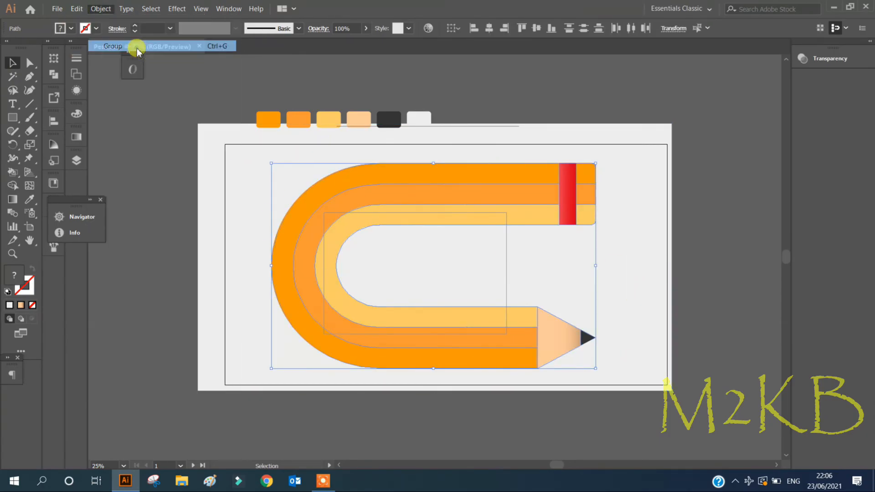
left_click(136, 48)
left_click(155, 98)
left_click(106, 9)
left_click(139, 78)
- Try a bright yellow swatch as the background rectangle's fill, and undo it
double_click(14, 275)
left_click(424, 86)
left_click(215, 101)
left_click(422, 56)
left_click(422, 55)
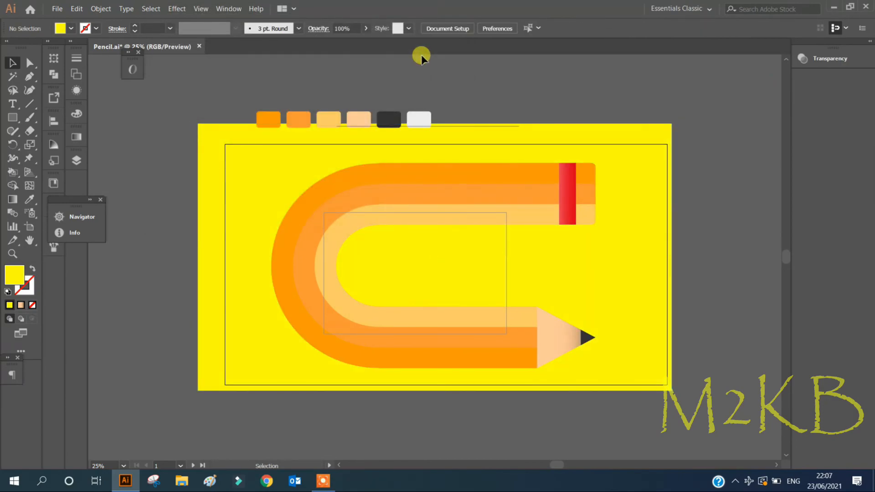
left_click(449, 258)
key("ctrl+z")
- Open the color sliders for the background rectangle's fill and clear the floating Navigator and Info panels out of the way
left_click(77, 114)
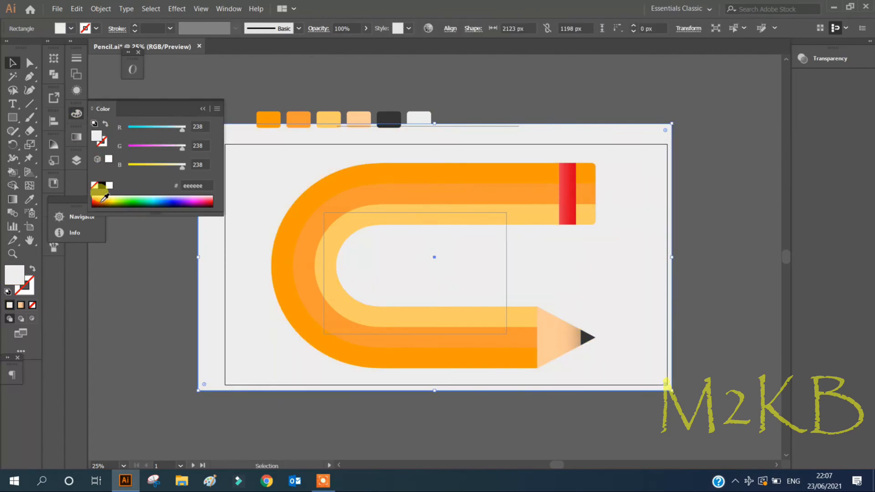
left_click_drag(71, 246, 95, 264)
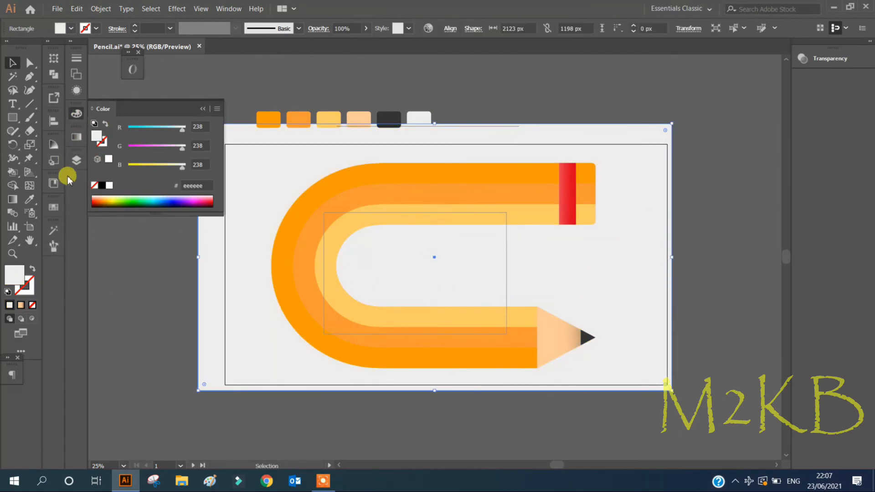